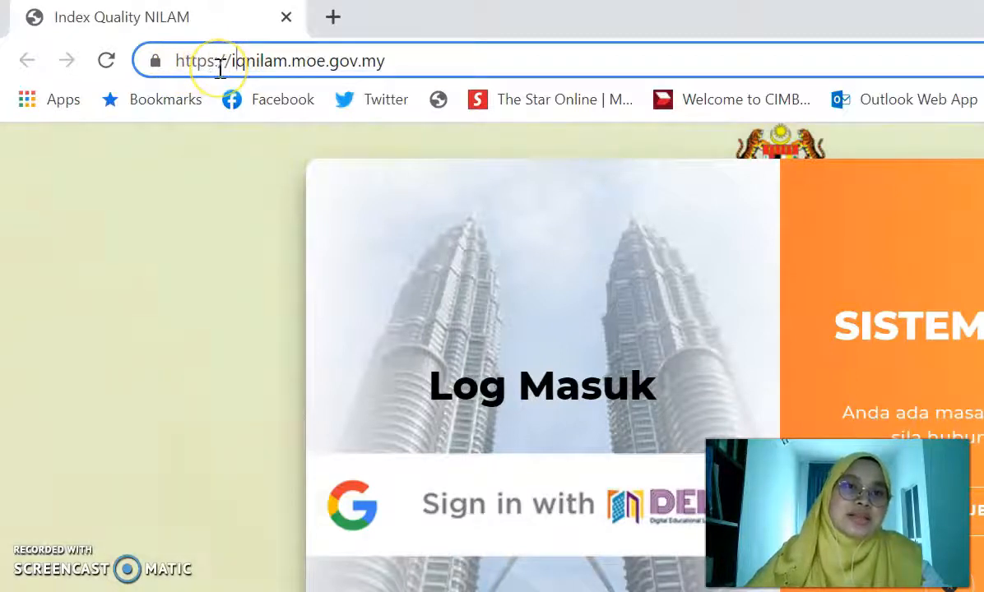
# Start the DELIMa Google sign-in for iQ-NILAM and choose to use another account.
pyautogui.click(295, 65)
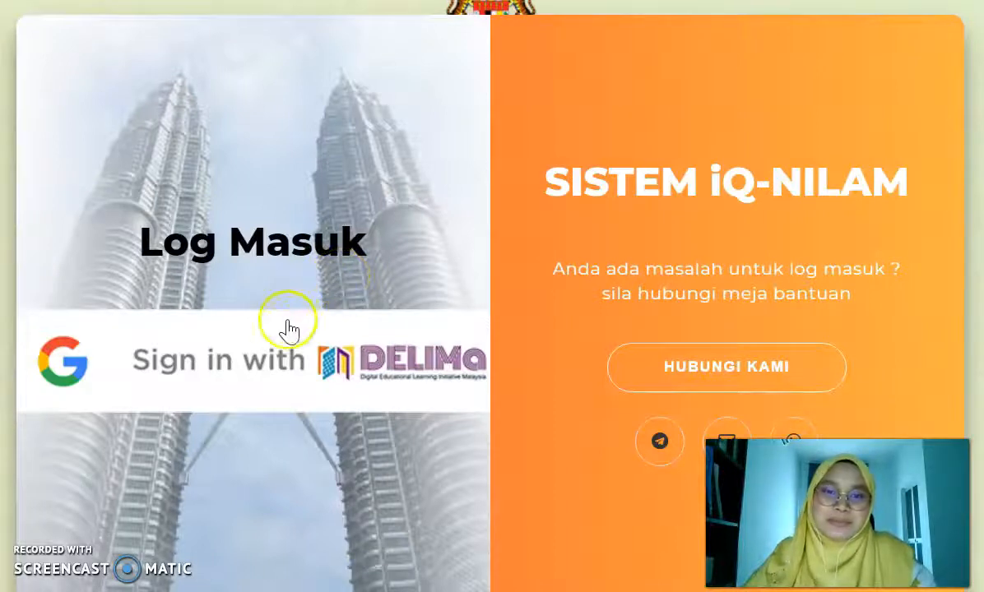
pyautogui.click(266, 362)
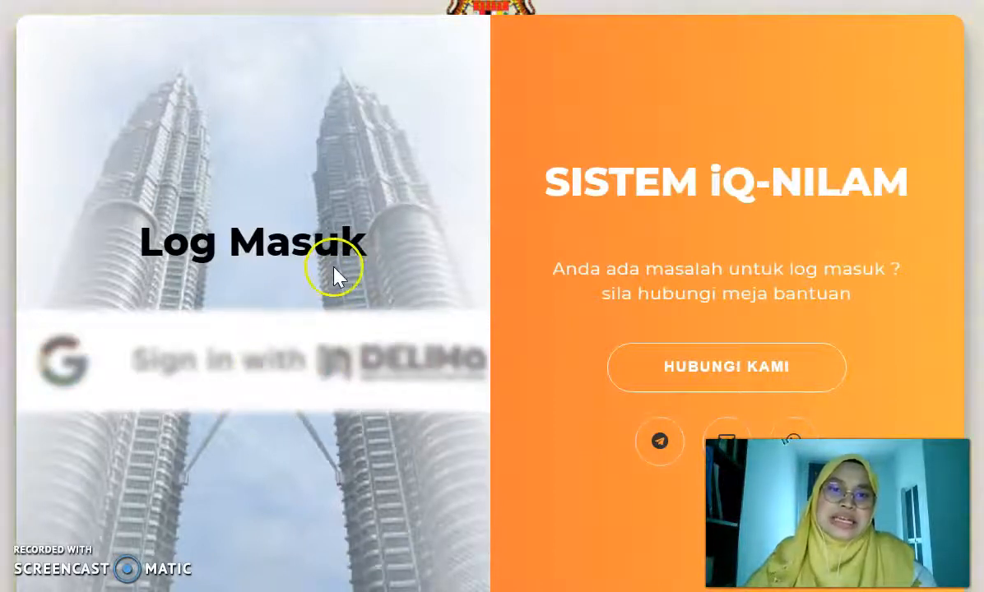
pyautogui.click(274, 385)
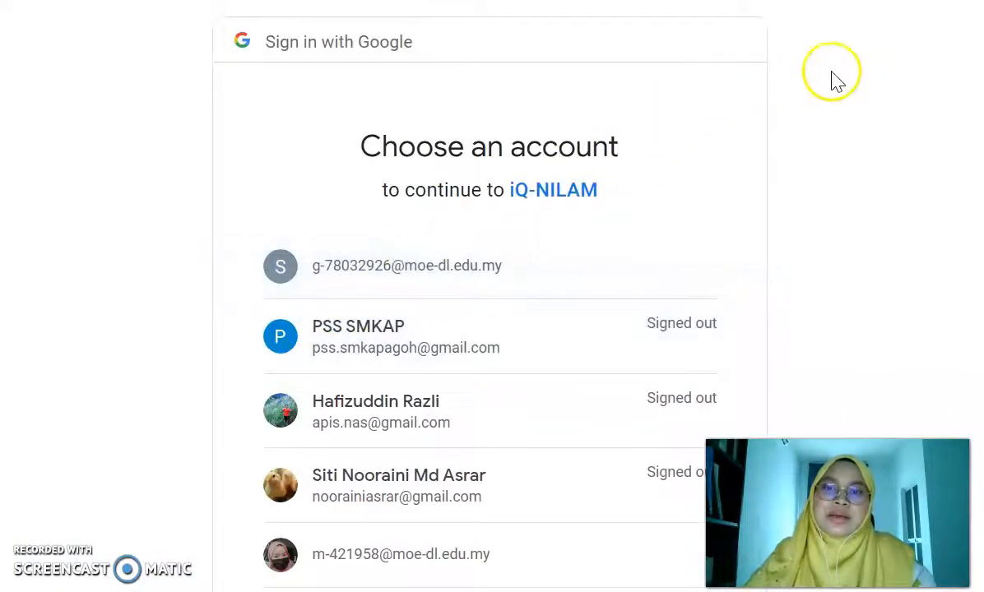
pyautogui.scroll(-2, 771, 171)
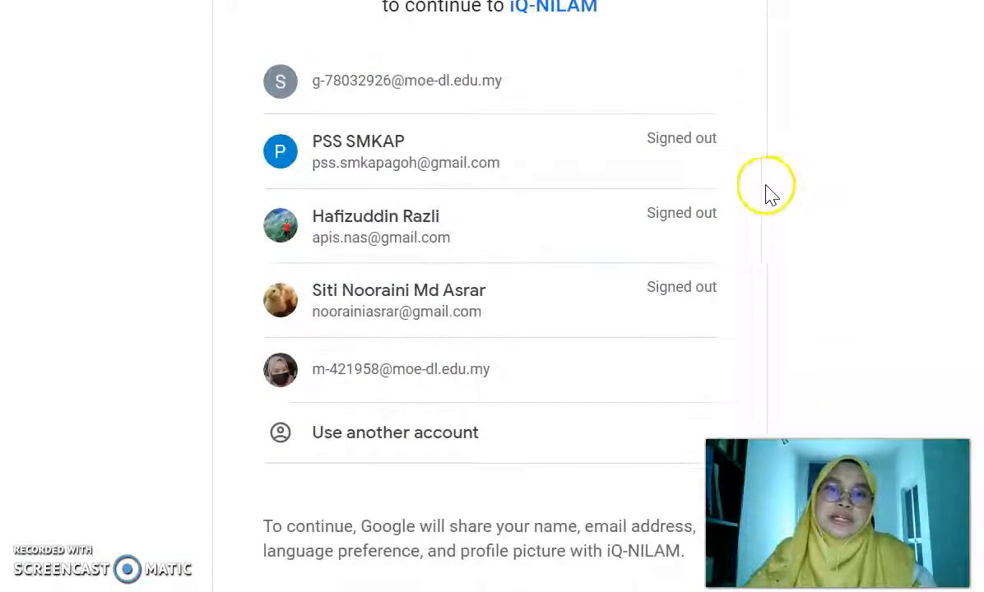
pyautogui.click(372, 385)
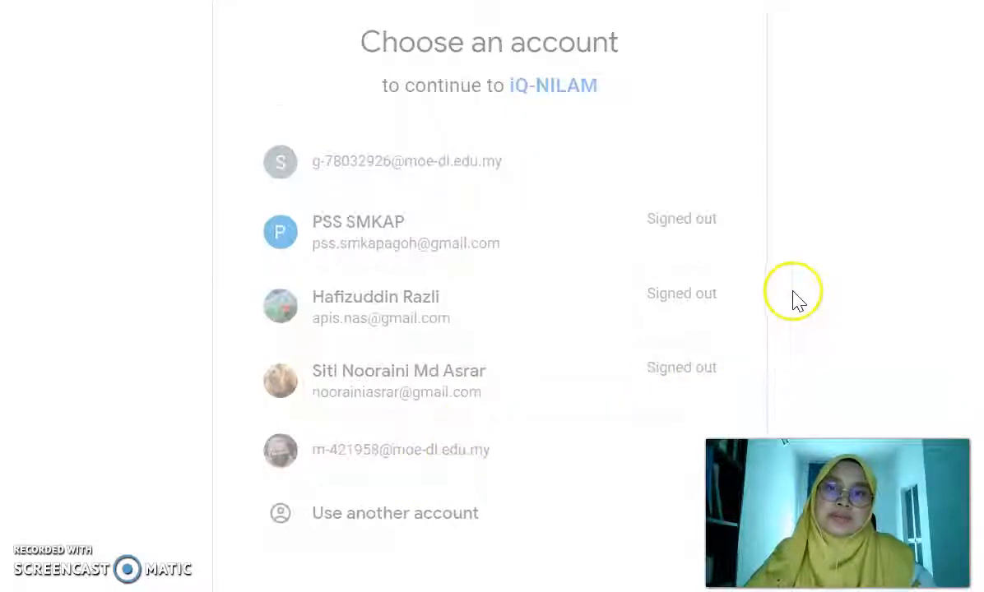
pyautogui.scroll(-1, 791, 309)
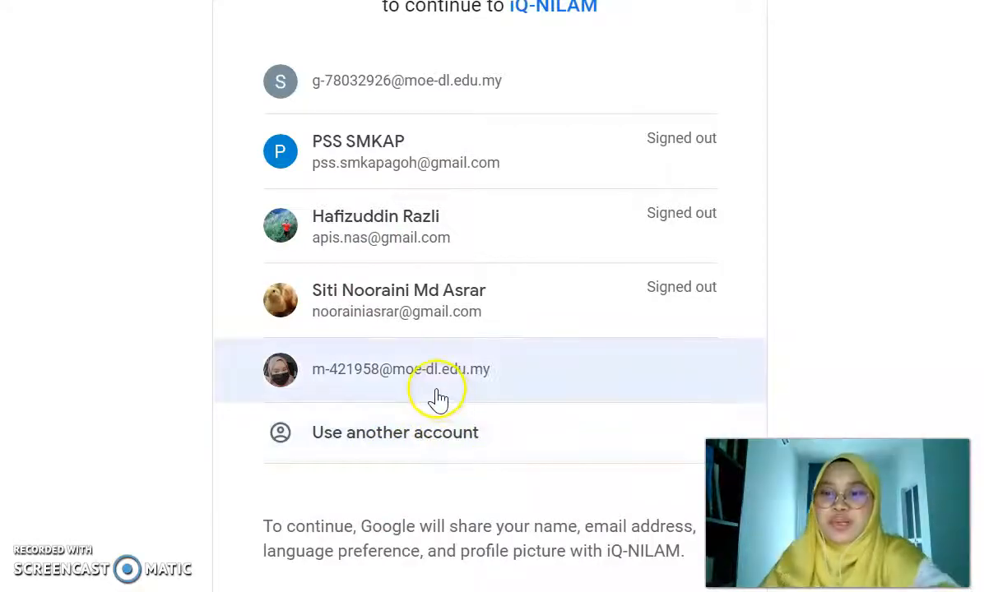
pyautogui.click(409, 438)
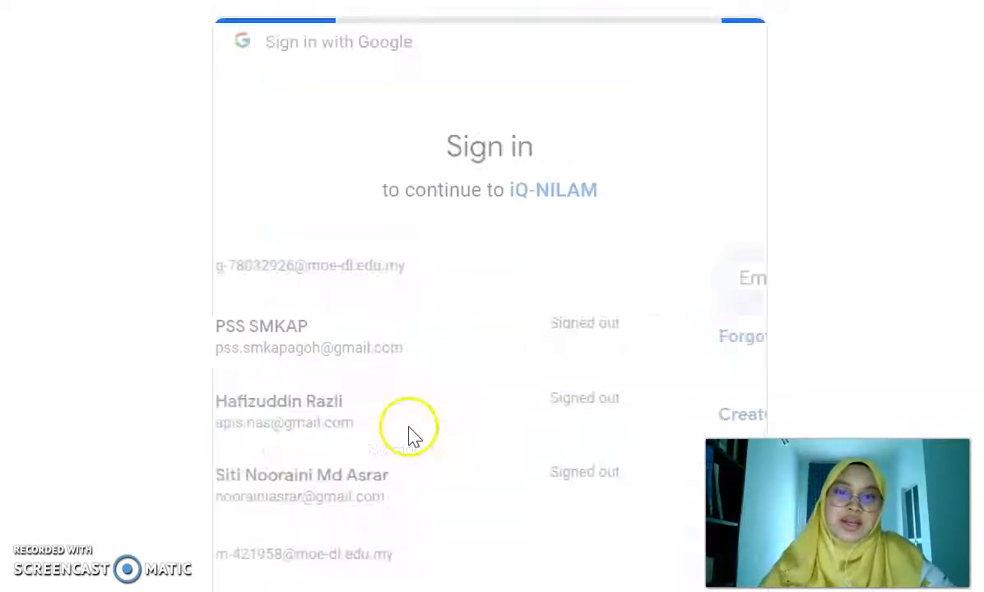
# Sign in to iQ-NILAM with the student's account e-mail and account password.
pyautogui.doubleClick(378, 275)
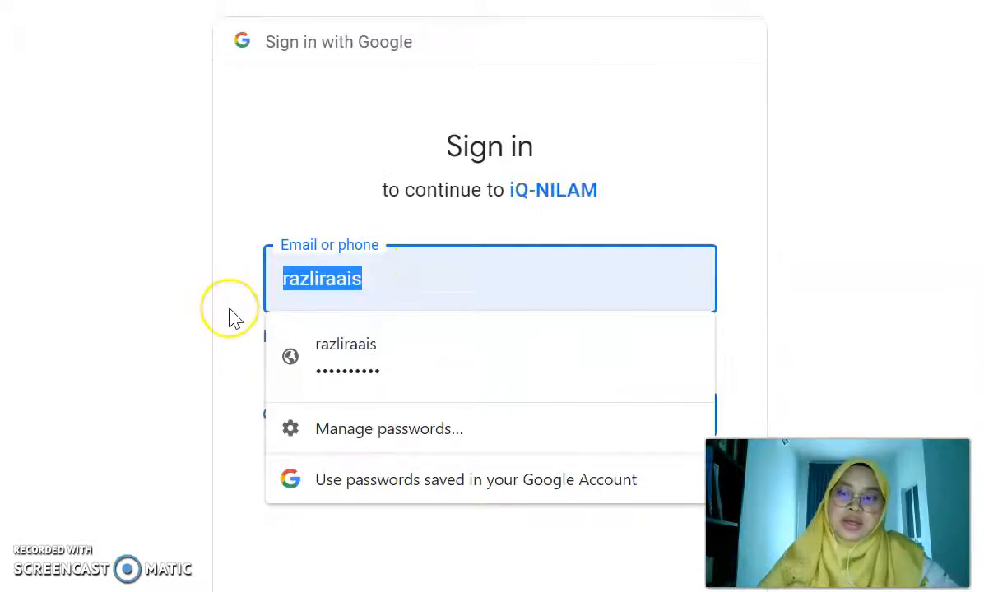
pyautogui.press('BackSpace')
pyautogui.hotkey('ctrl', 'v')
pyautogui.click(281, 284)
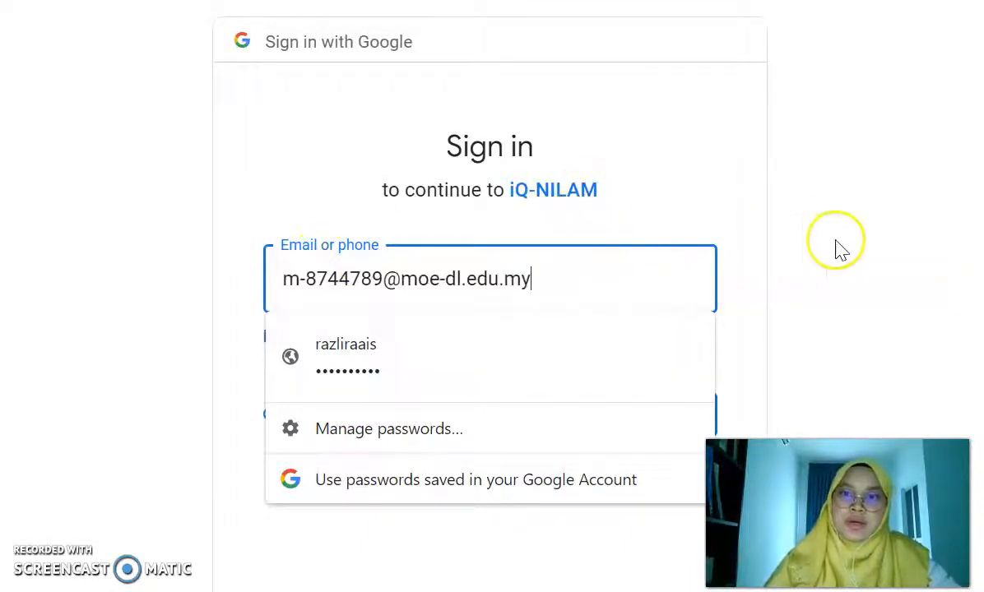
pyautogui.click(840, 249)
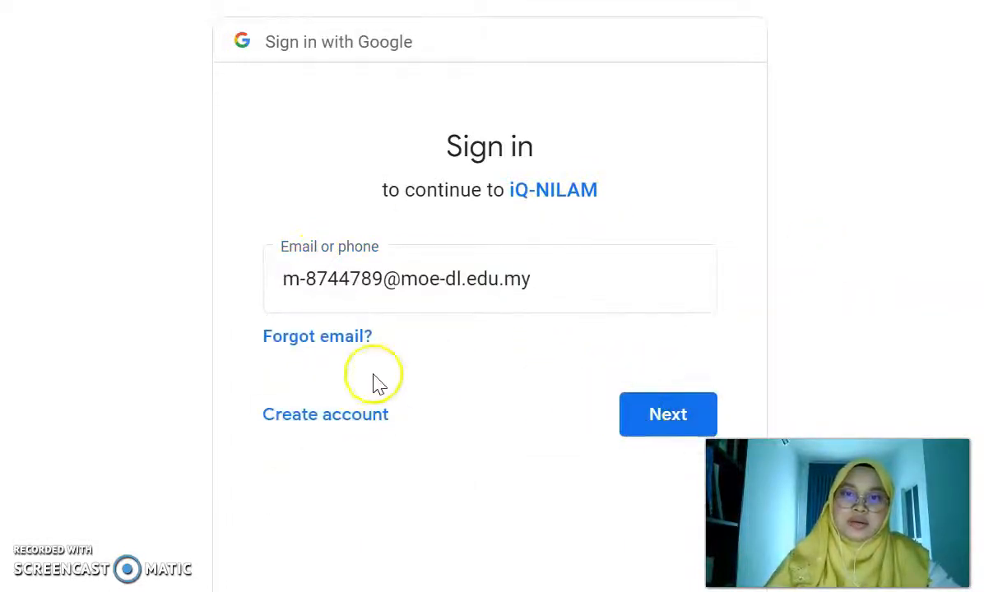
pyautogui.click(675, 415)
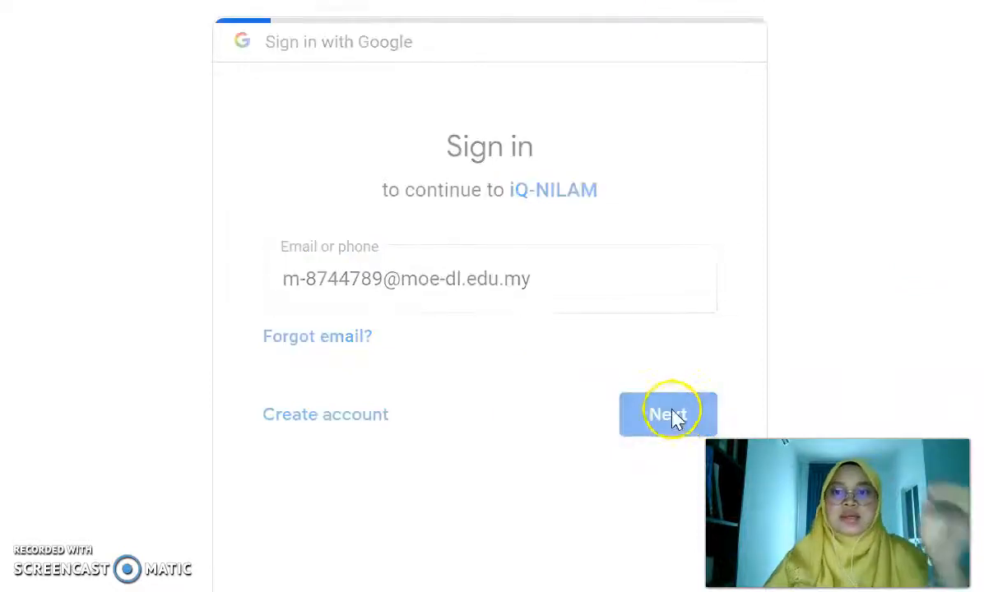
pyautogui.click(358, 321)
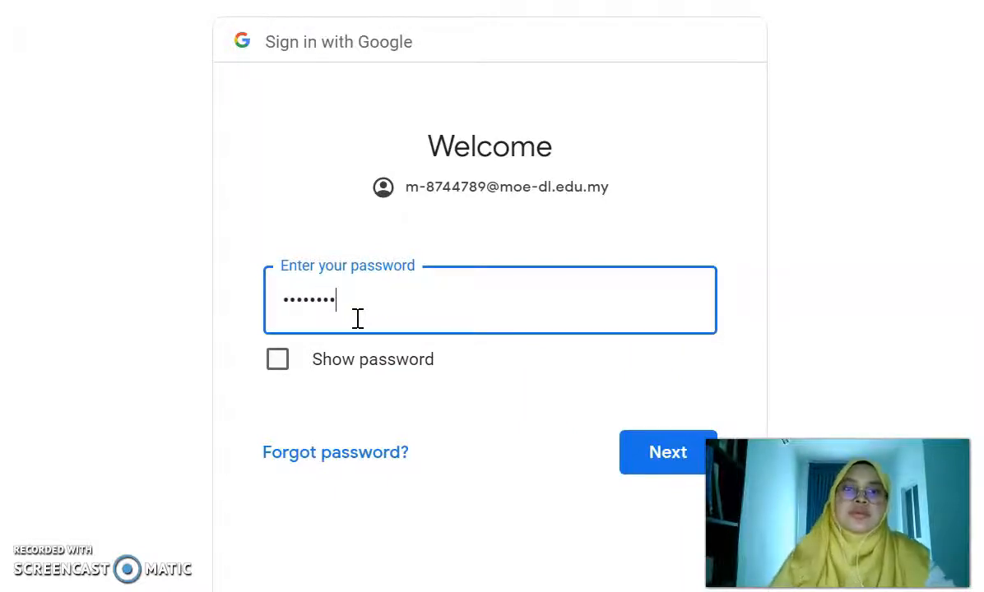
pyautogui.click(667, 458)
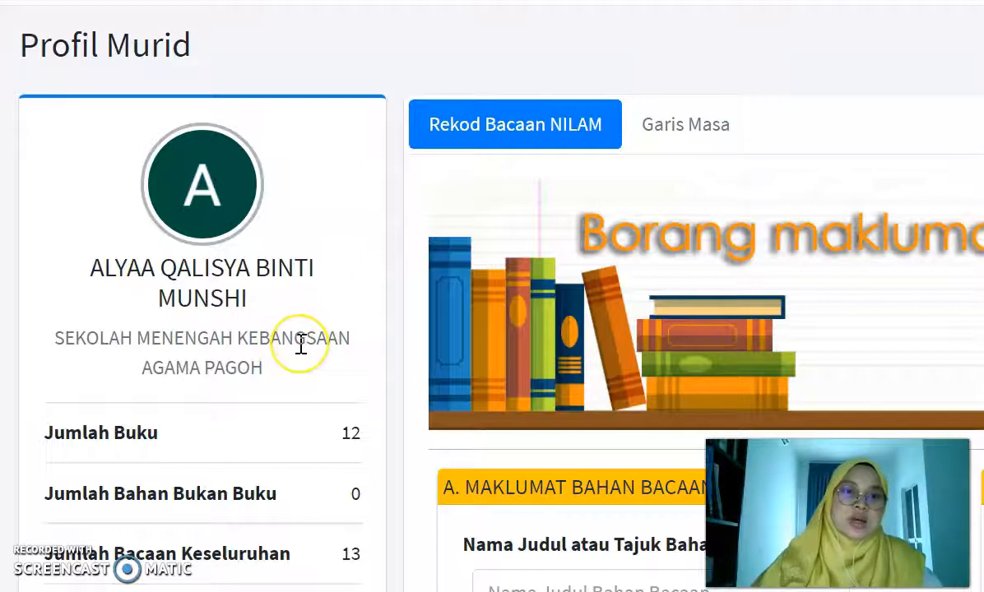
# Review the student profile's reading totals, school, class and first and last login details.
pyautogui.scroll(-2, 302, 345)
pyautogui.scroll(-3, 298, 364)
pyautogui.scroll(3, 300, 365)
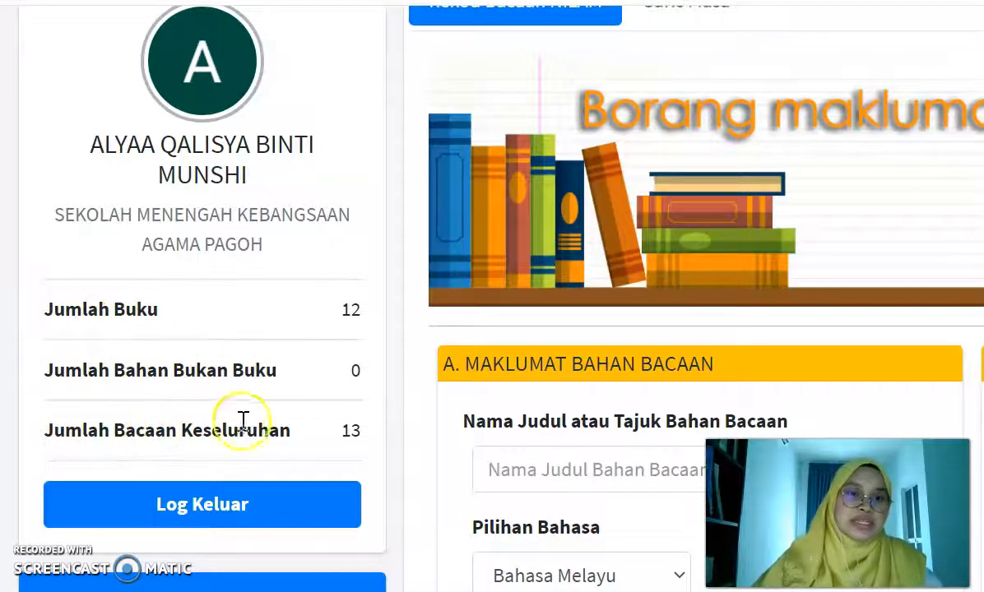
pyautogui.scroll(-5, 374, 424)
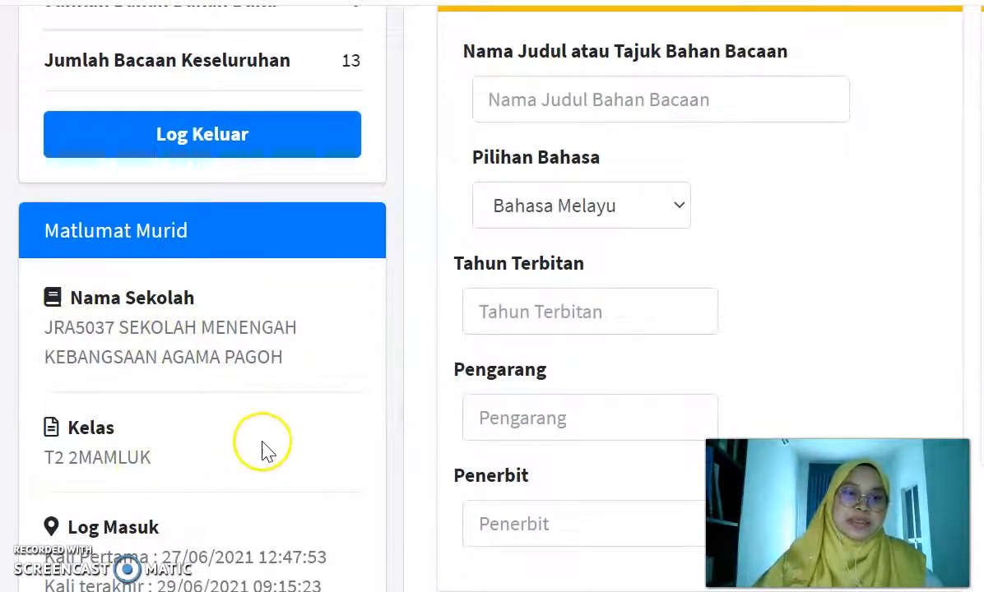
pyautogui.scroll(3, 275, 450)
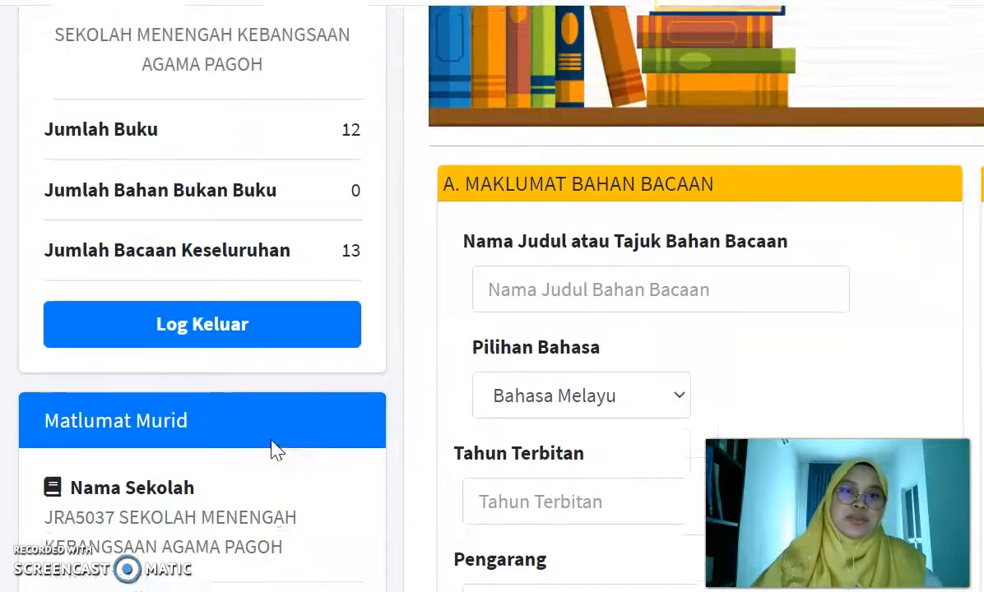
pyautogui.scroll(-4, 167, 377)
pyautogui.rightClick(170, 374)
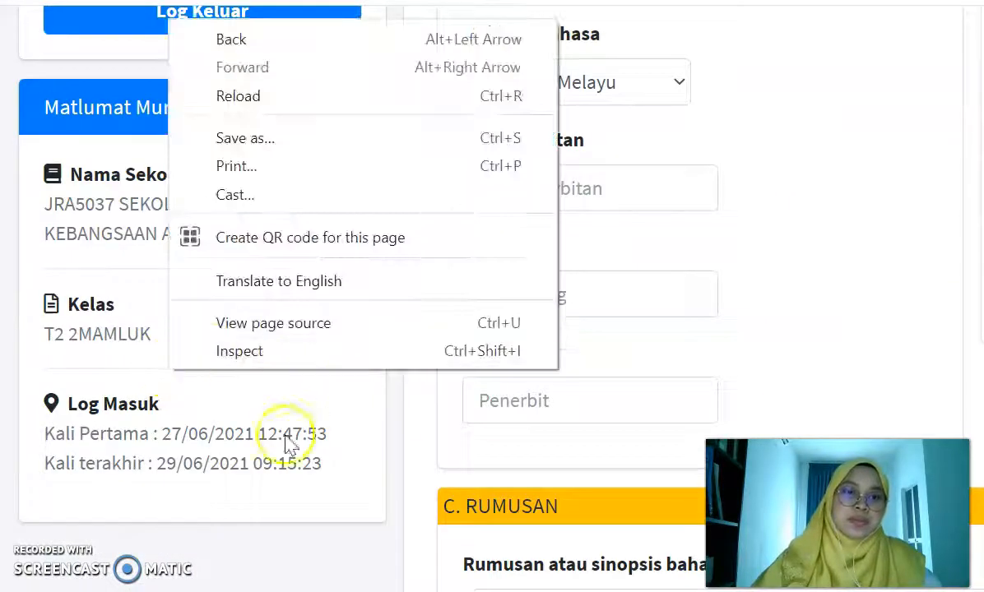
pyautogui.click(316, 418)
pyautogui.scroll(-2, 239, 403)
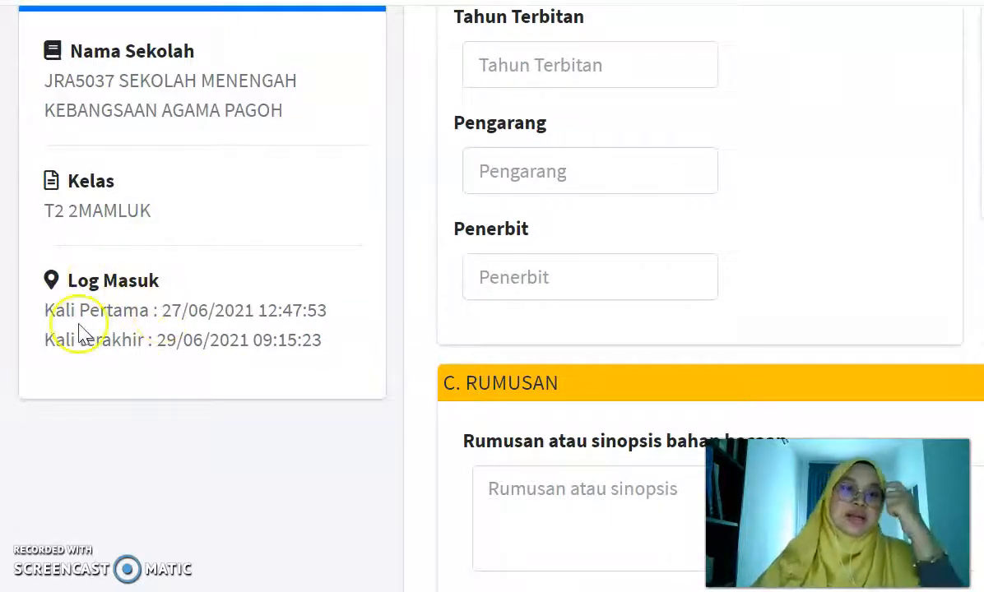
pyautogui.scroll(9, 611, 277)
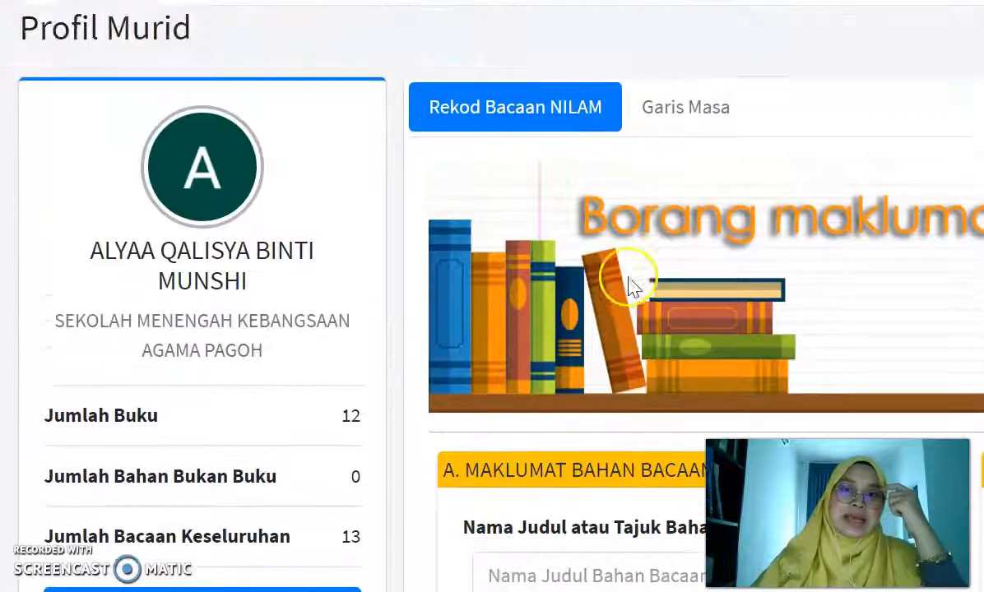
# Enter THE FAULT IN PUR STAR as the reading material's title in section A of the NILAM reading record.
pyautogui.scroll(-5, 630, 284)
pyautogui.scroll(2, 628, 293)
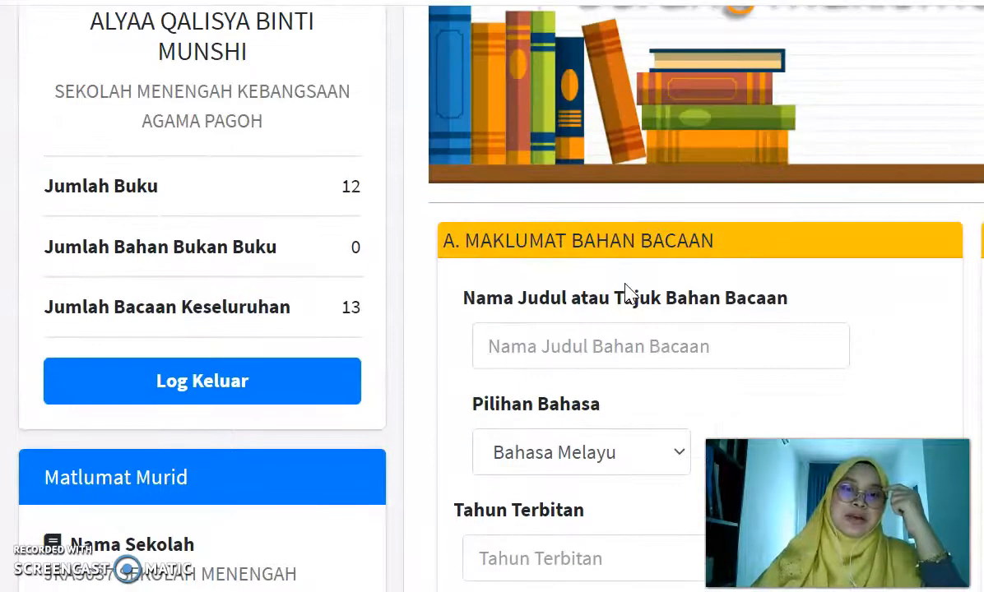
pyautogui.scroll(-2, 627, 293)
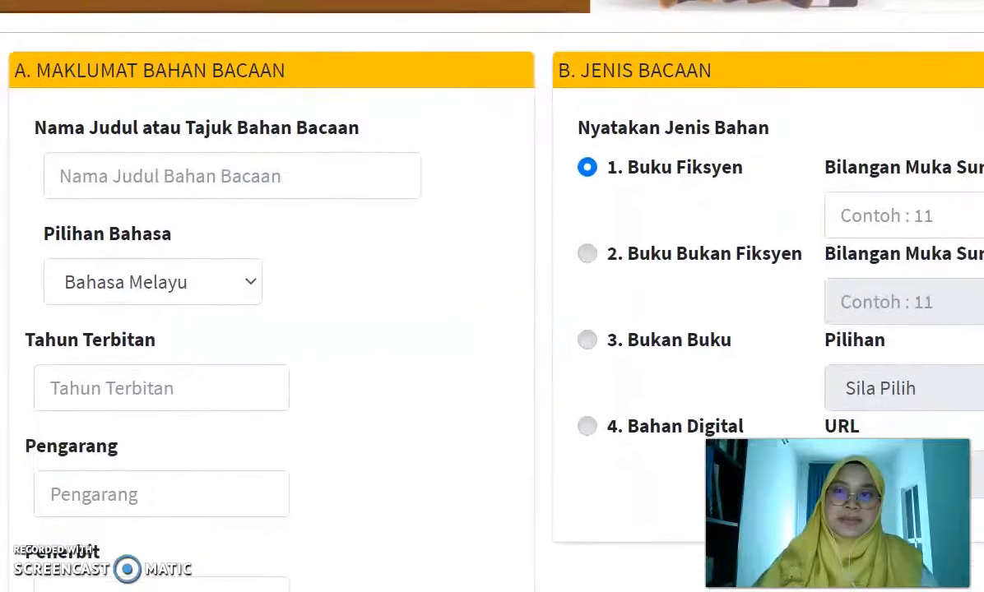
pyautogui.scroll(3, 688, 493)
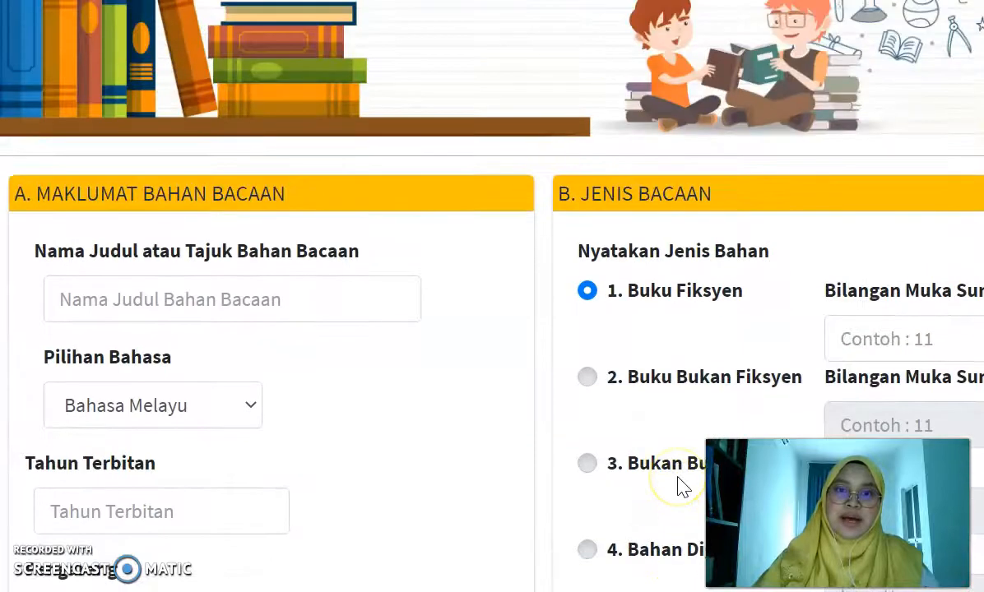
pyautogui.scroll(-4, 683, 487)
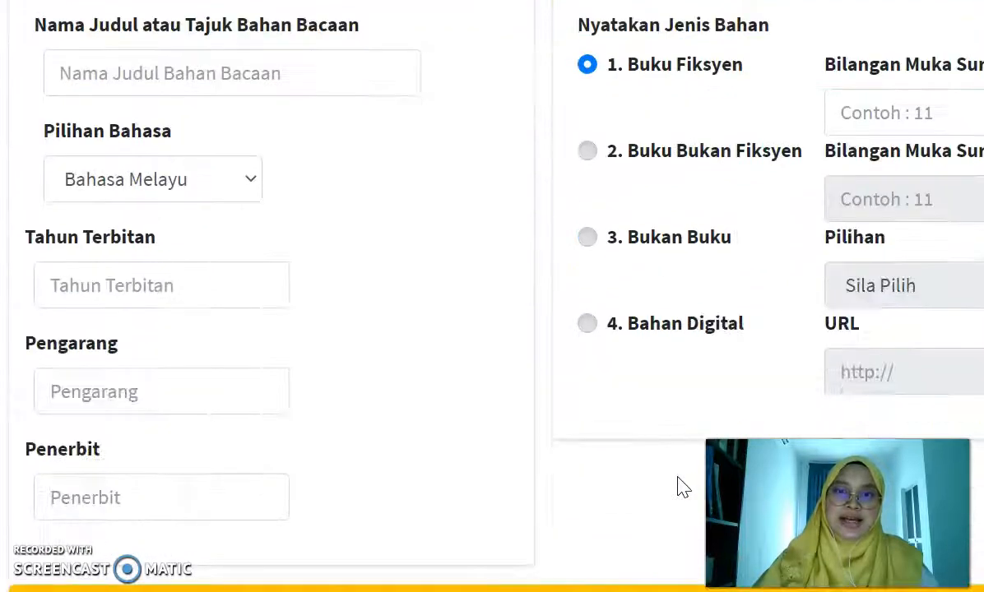
pyautogui.scroll(1, 683, 488)
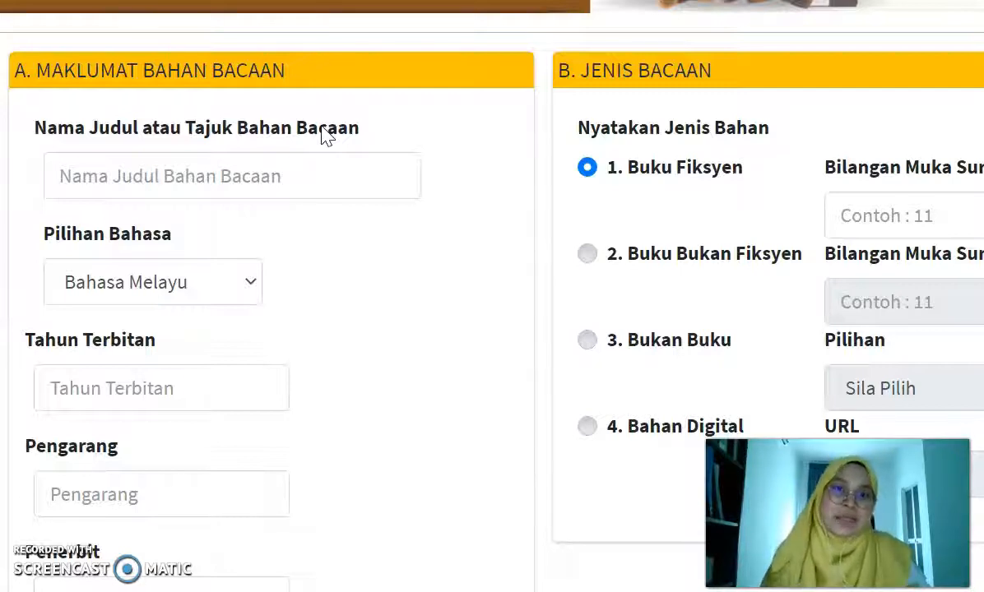
pyautogui.click(278, 191)
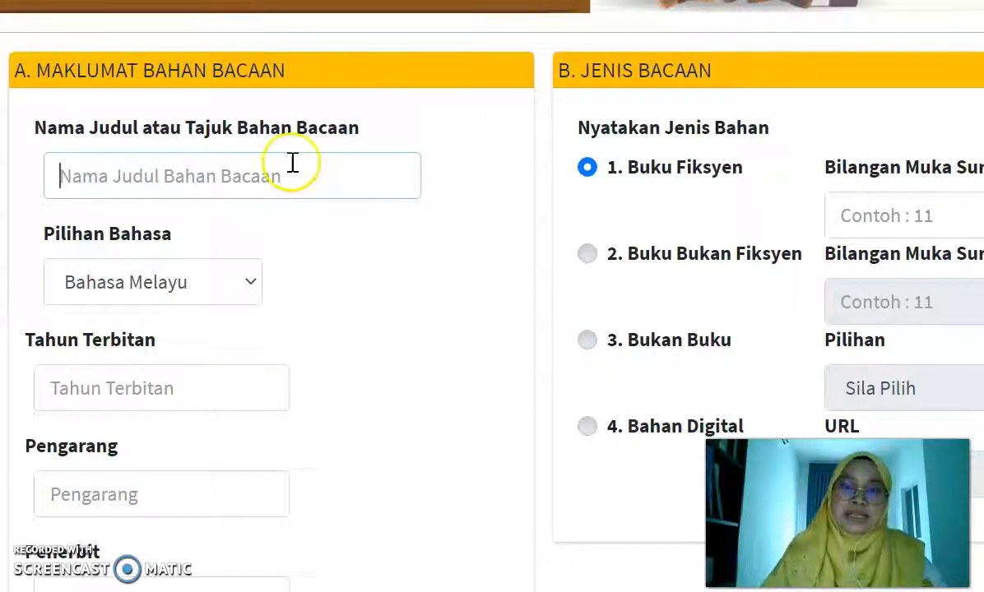
pyautogui.write('T')
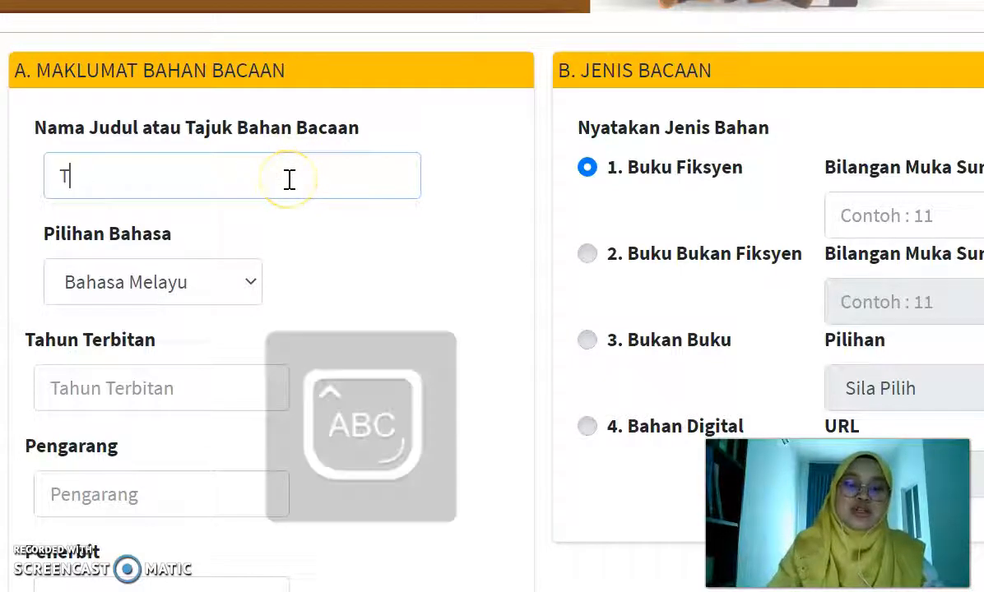
pyautogui.write('HE FAULT IN PUR STAR')
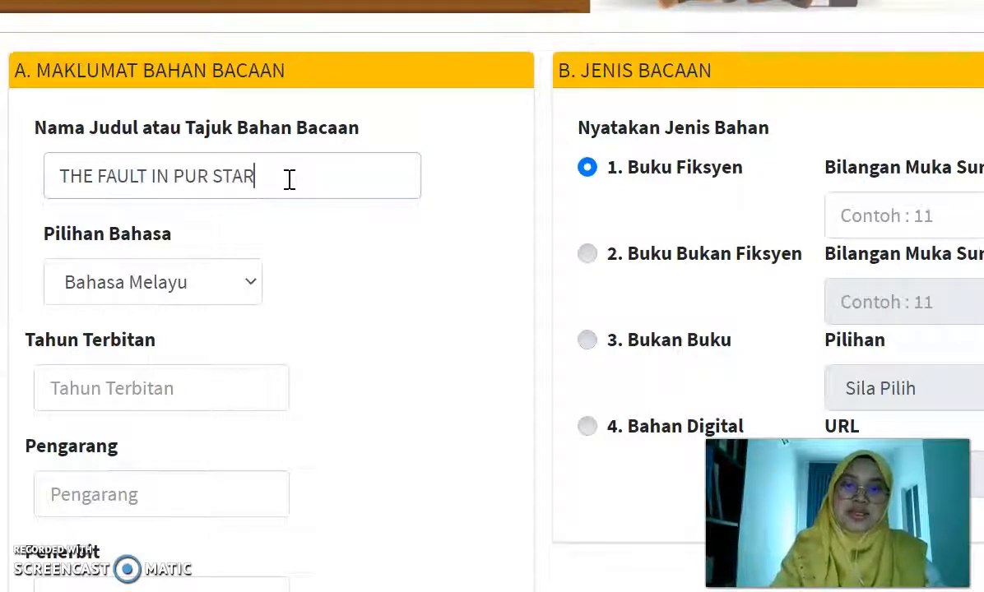
# Examine the language options for the reading material and the publication year, author and publisher fields.
pyautogui.click(239, 295)
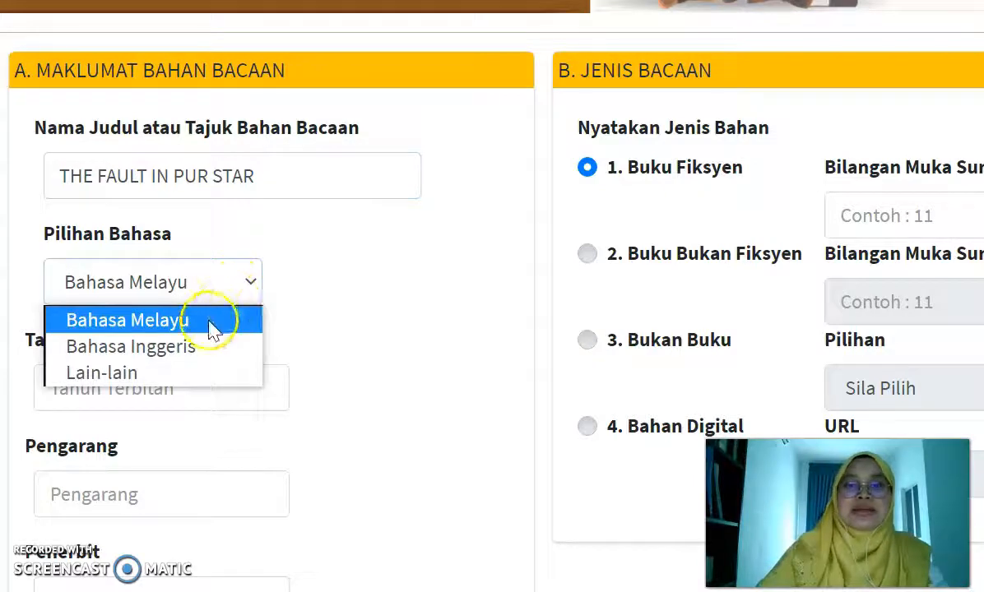
pyautogui.click(251, 282)
pyautogui.scroll(-3, 247, 331)
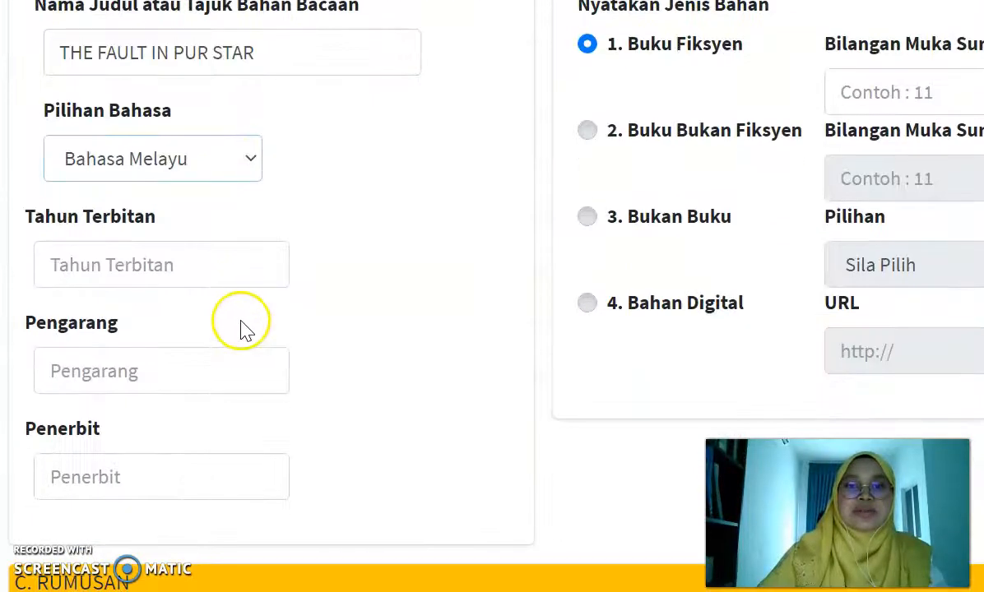
pyautogui.scroll(2, 196, 336)
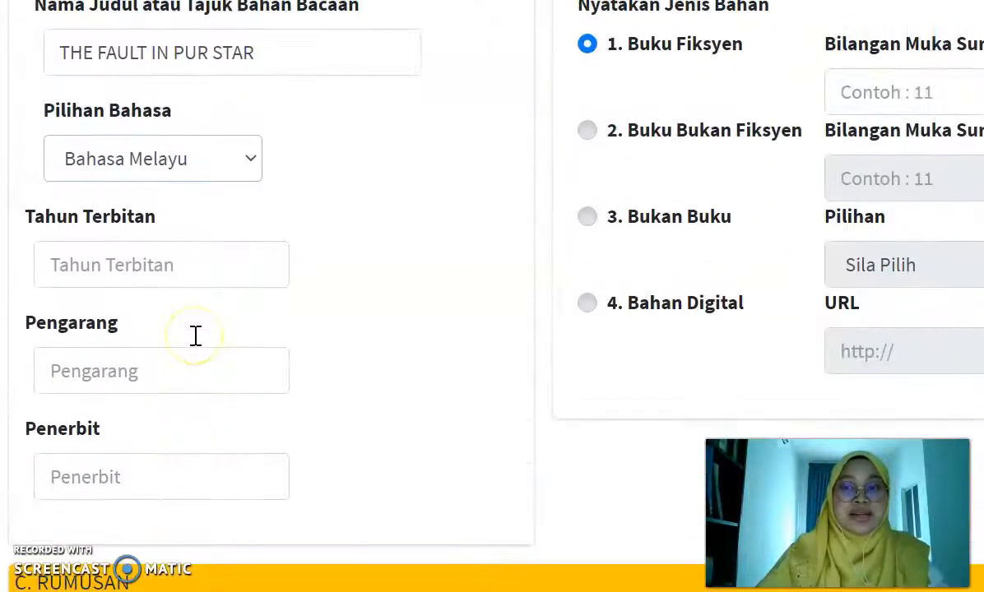
# Set the type of material in section B to Bukan Buku and examine the non-book formats it offers.
pyautogui.scroll(2, 196, 346)
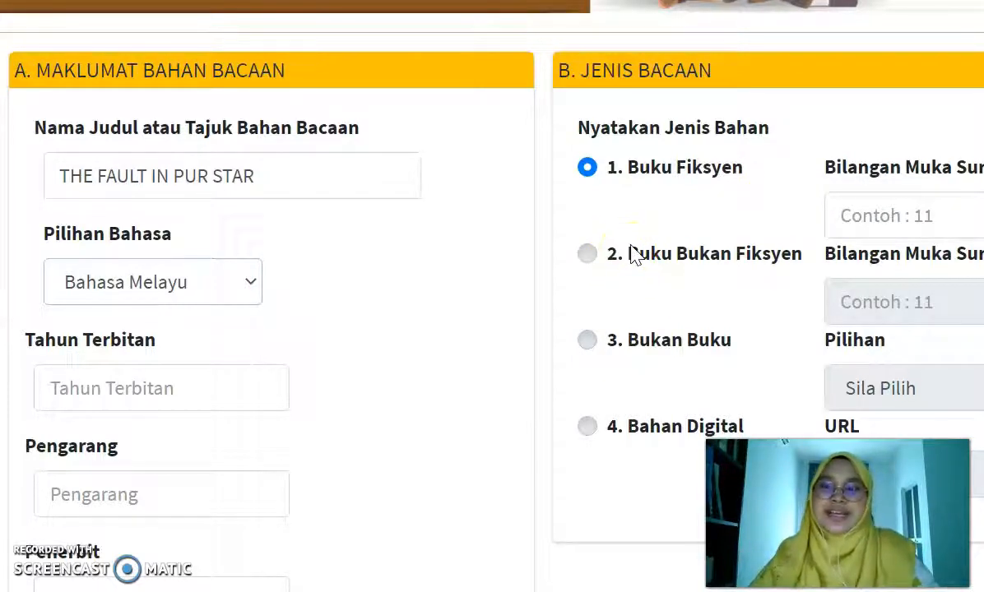
pyautogui.scroll(-2, 664, 264)
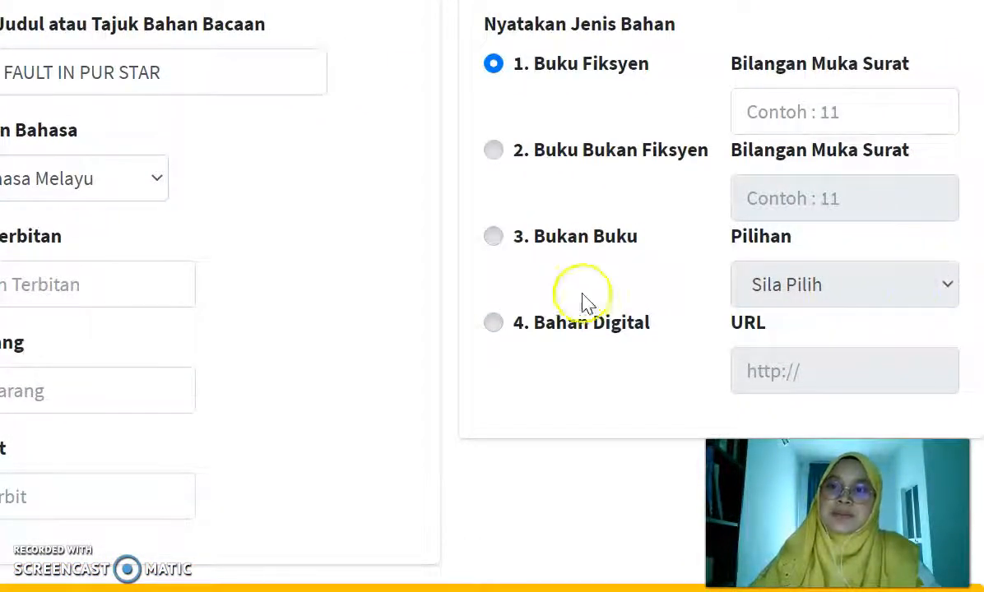
pyautogui.click(494, 239)
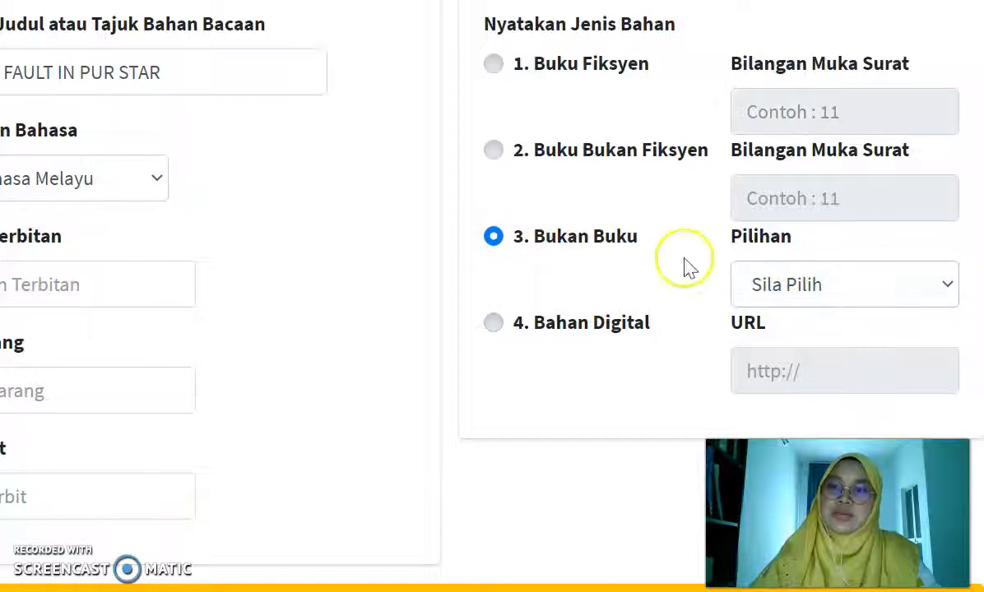
pyautogui.click(936, 303)
pyautogui.scroll(-1, 857, 242)
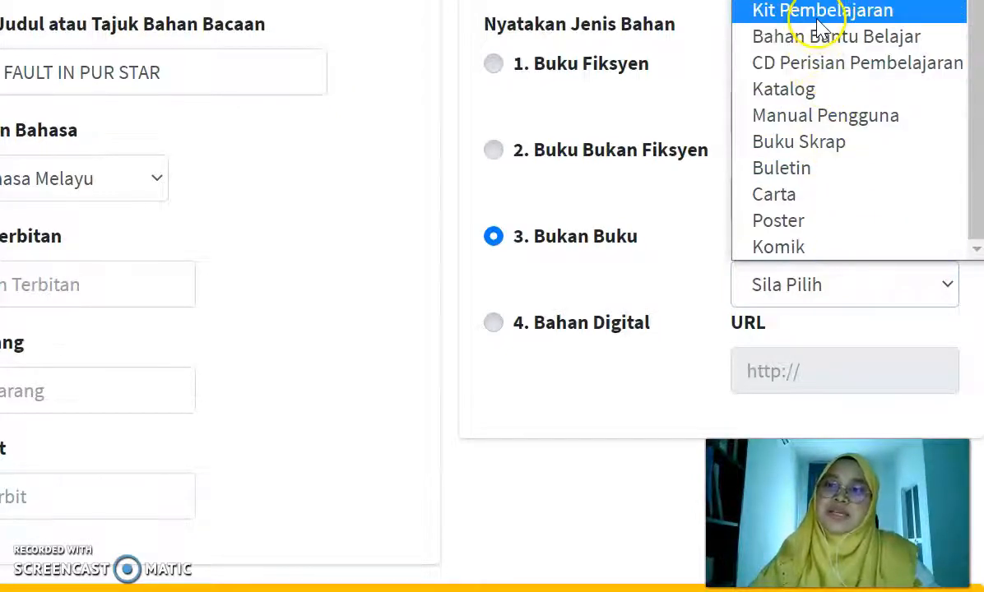
pyautogui.scroll(1, 850, 85)
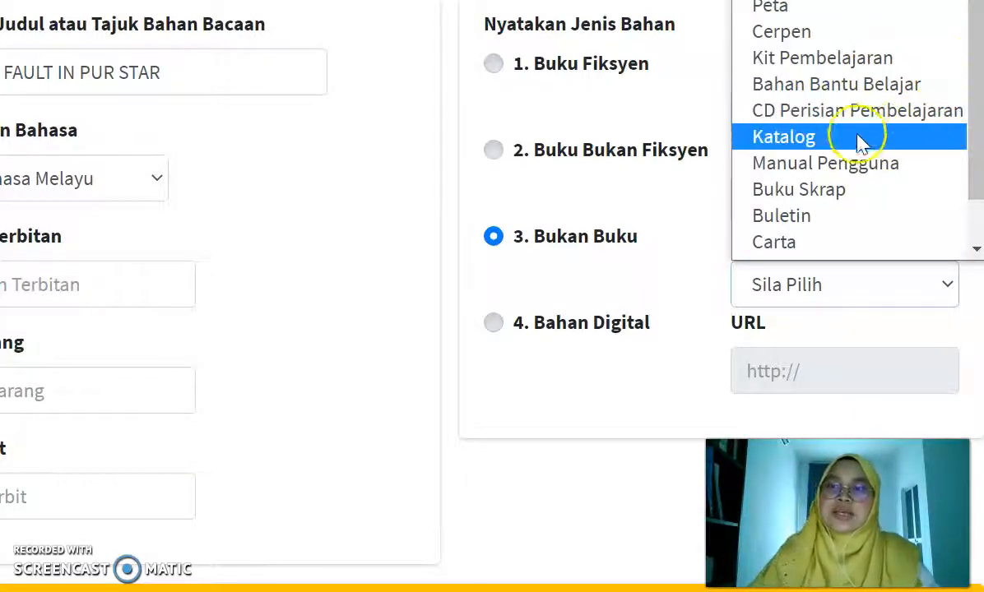
pyautogui.scroll(-1, 896, 247)
pyautogui.scroll(1, 823, 86)
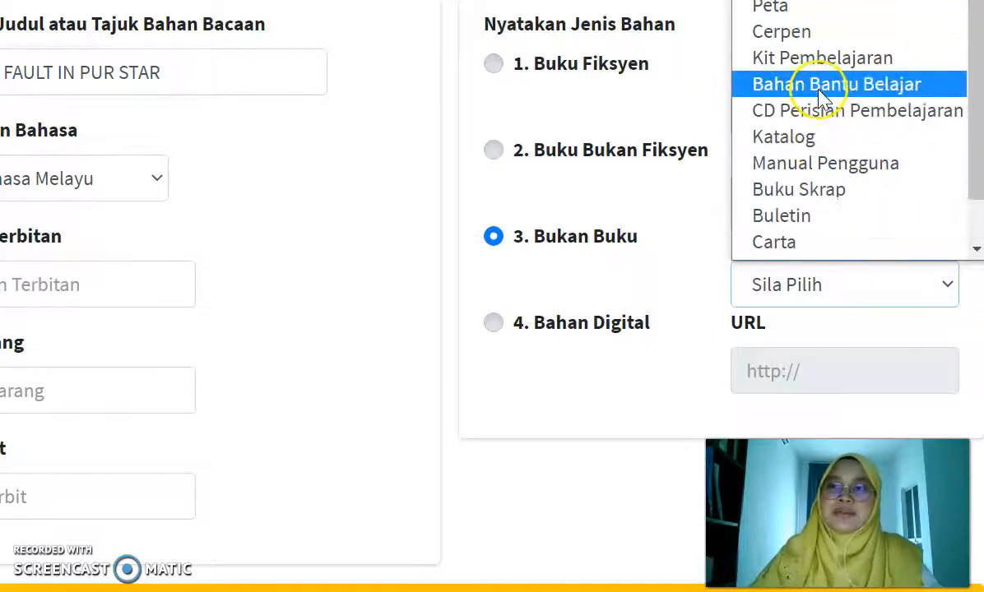
pyautogui.scroll(-1, 860, 210)
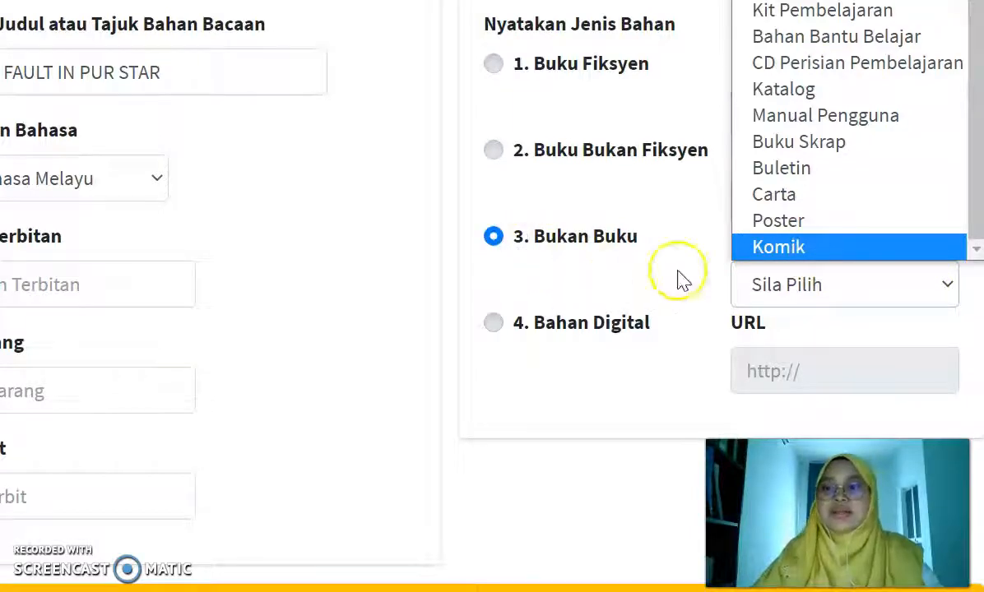
pyautogui.click(933, 285)
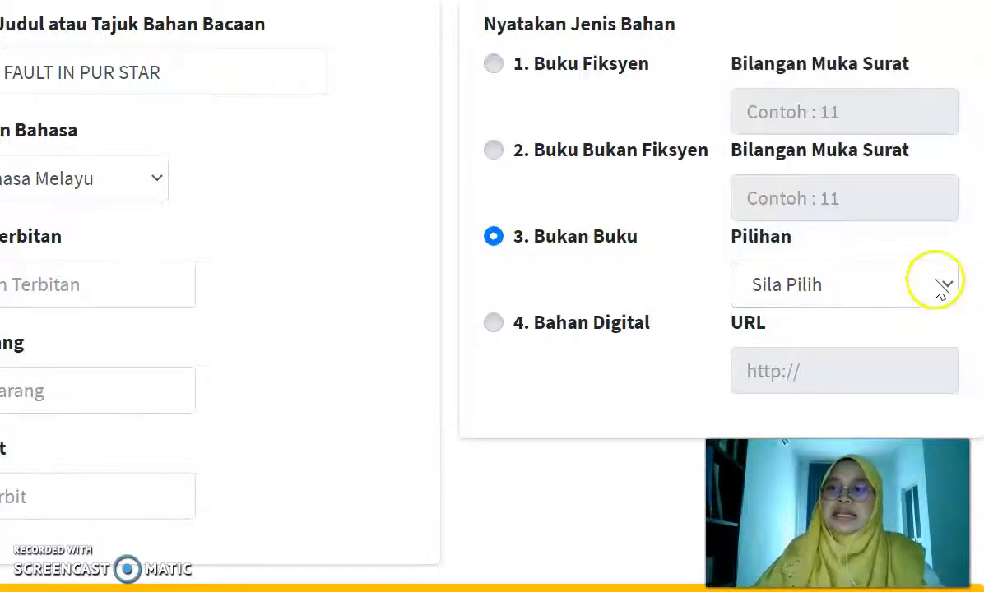
# Set the type of material to Bahan Digital and review the summary and enrichment activity sections.
pyautogui.click(494, 324)
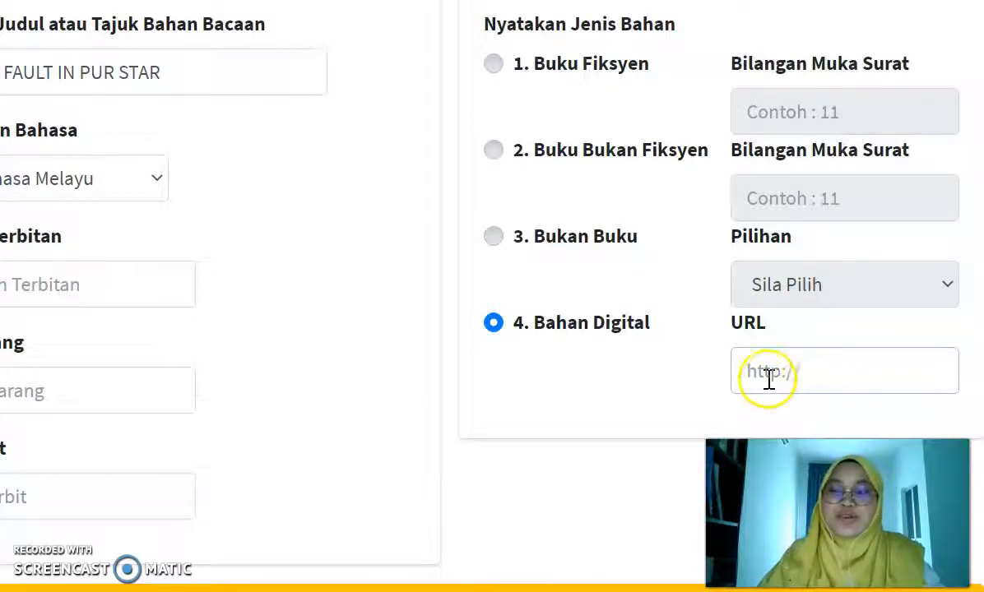
pyautogui.scroll(-3, 841, 325)
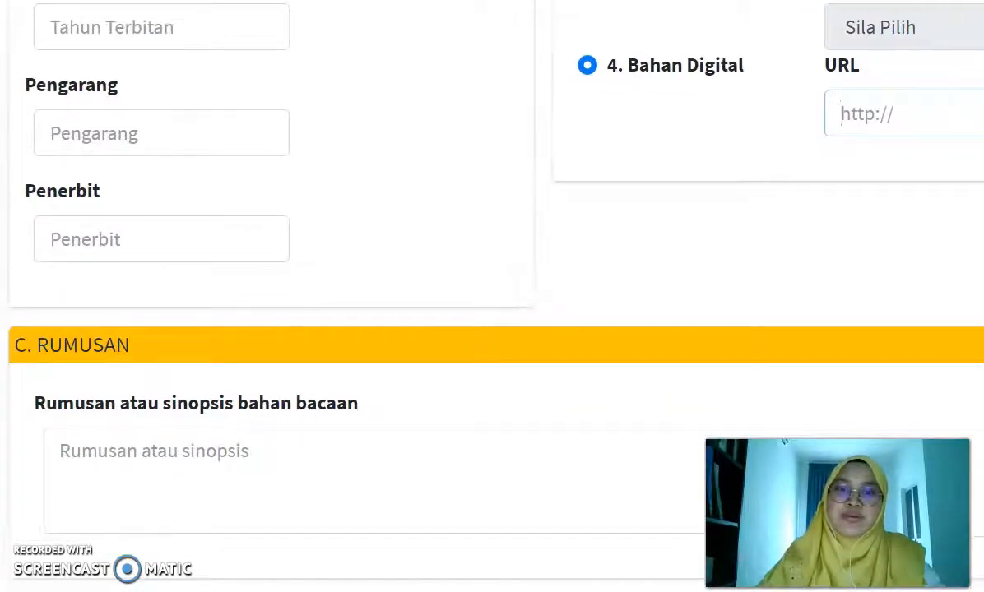
pyautogui.scroll(-2, 445, 489)
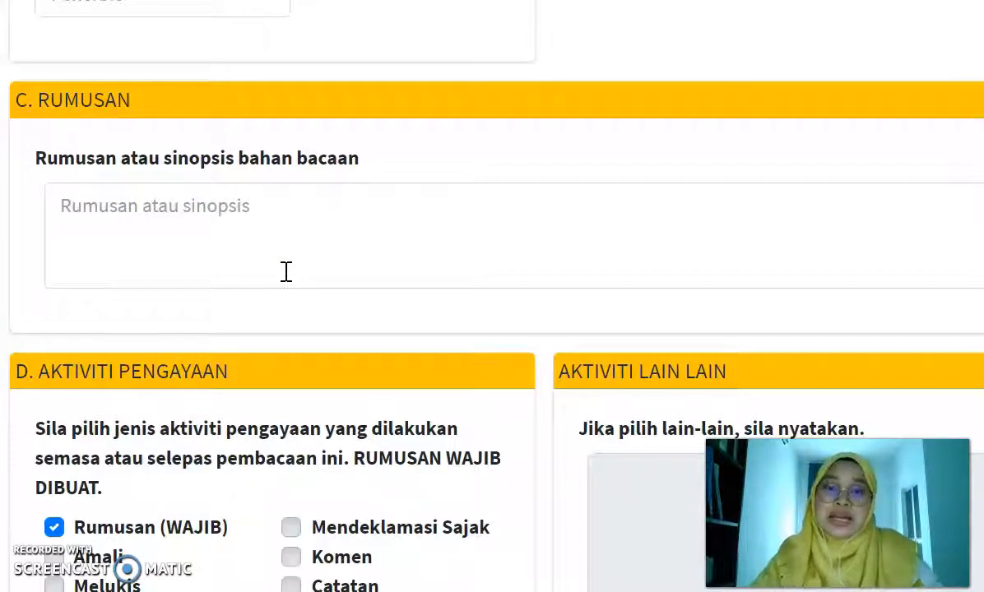
pyautogui.click(198, 217)
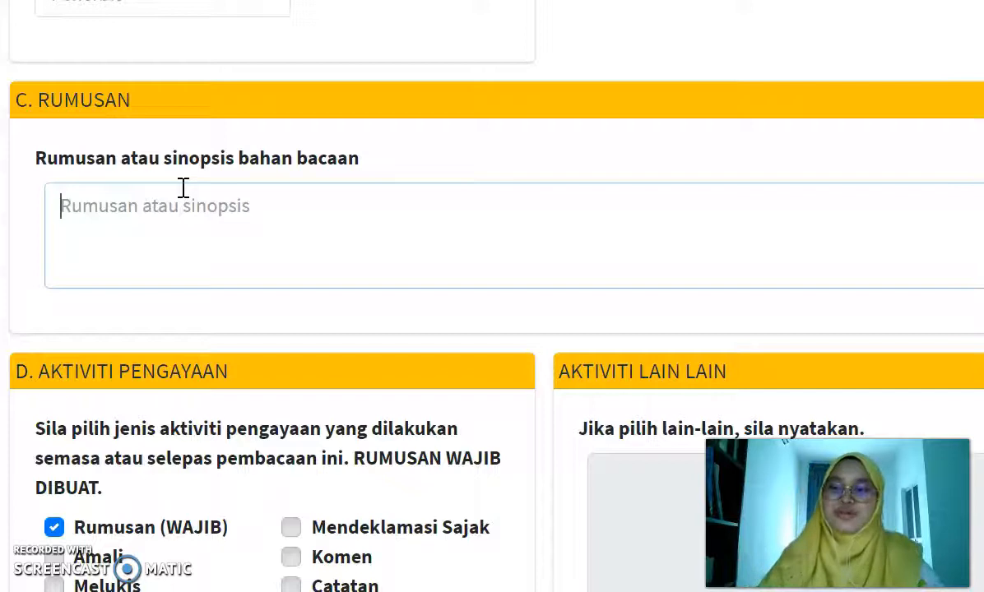
pyautogui.scroll(-3, 377, 171)
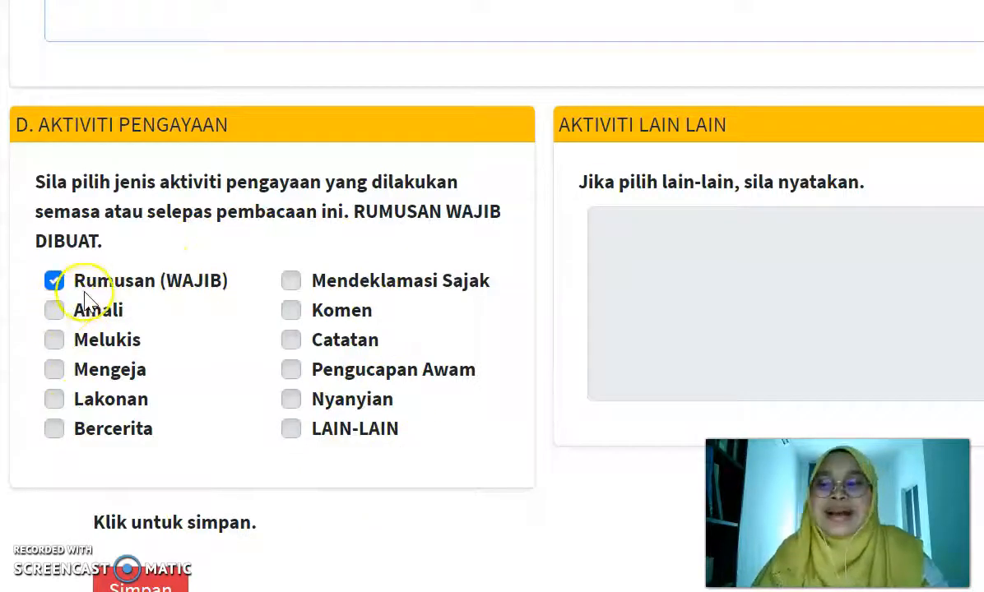
pyautogui.scroll(-2, 655, 193)
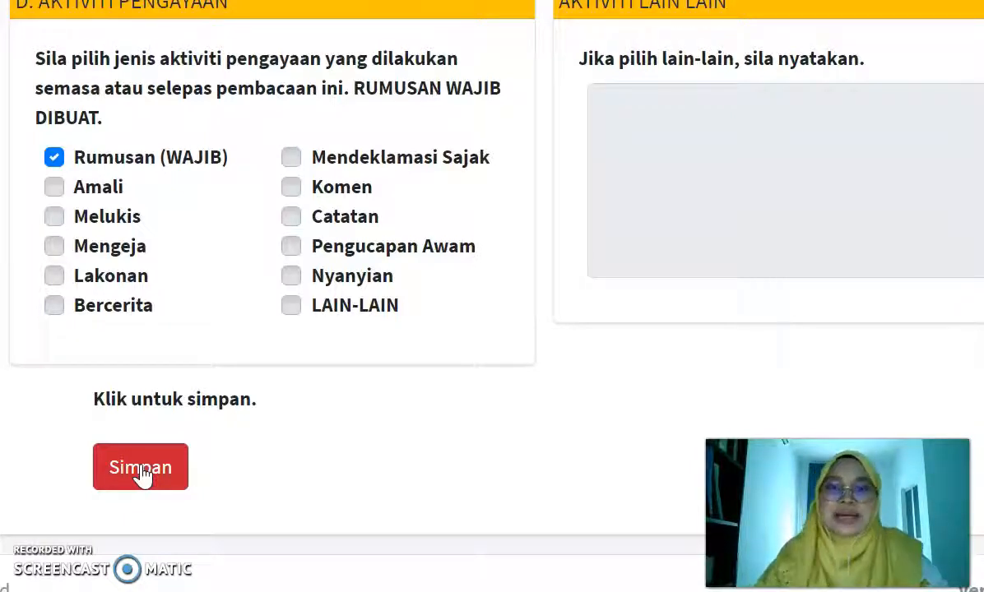
# Correct the reading material's title in section A to THE FAULT IN OUR STAR.
pyautogui.scroll(15, 329, 281)
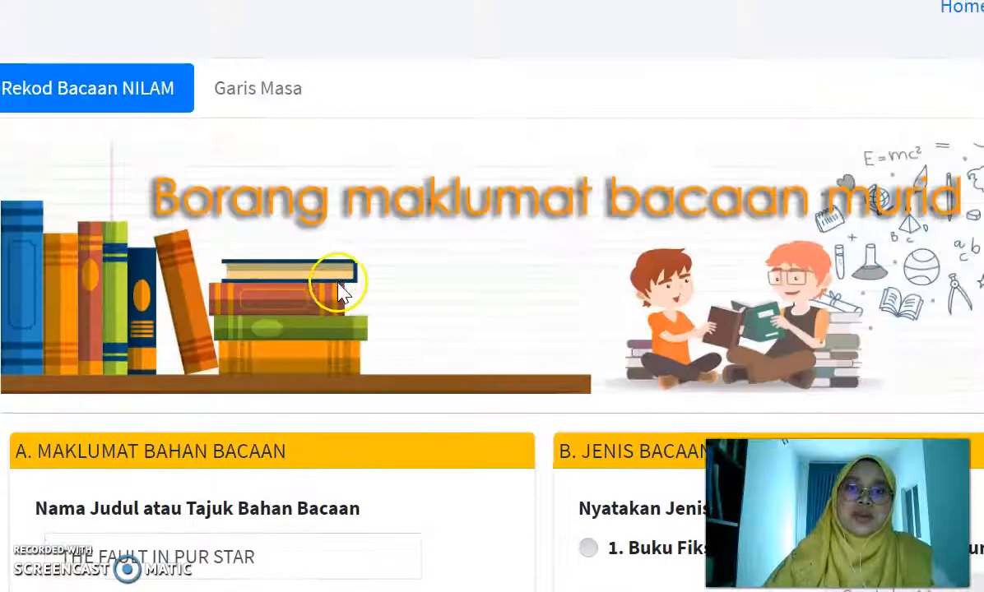
pyautogui.scroll(-6, 340, 288)
pyautogui.scroll(-8, 349, 304)
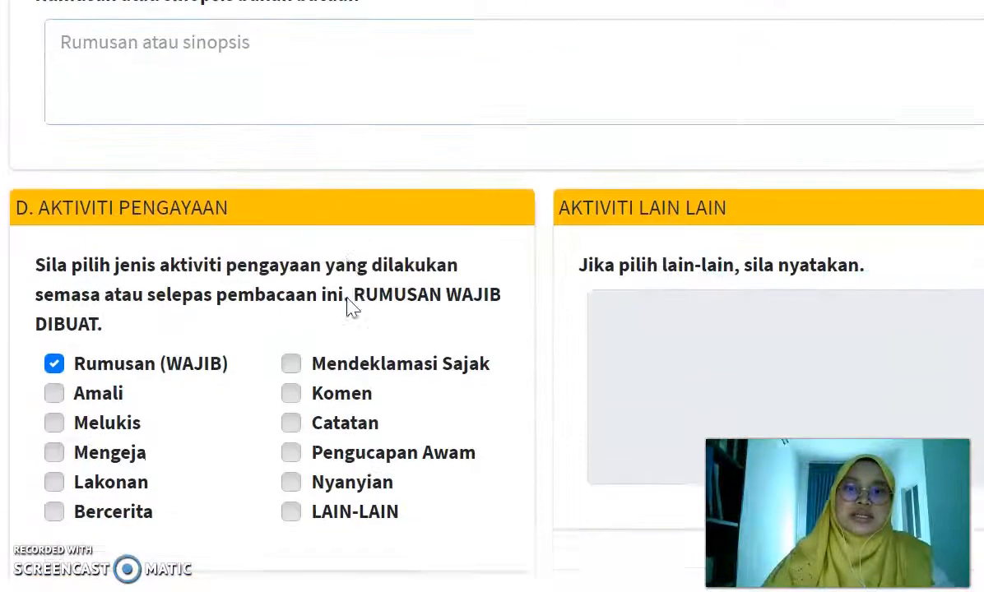
pyautogui.scroll(8, 349, 306)
pyautogui.scroll(1, 350, 308)
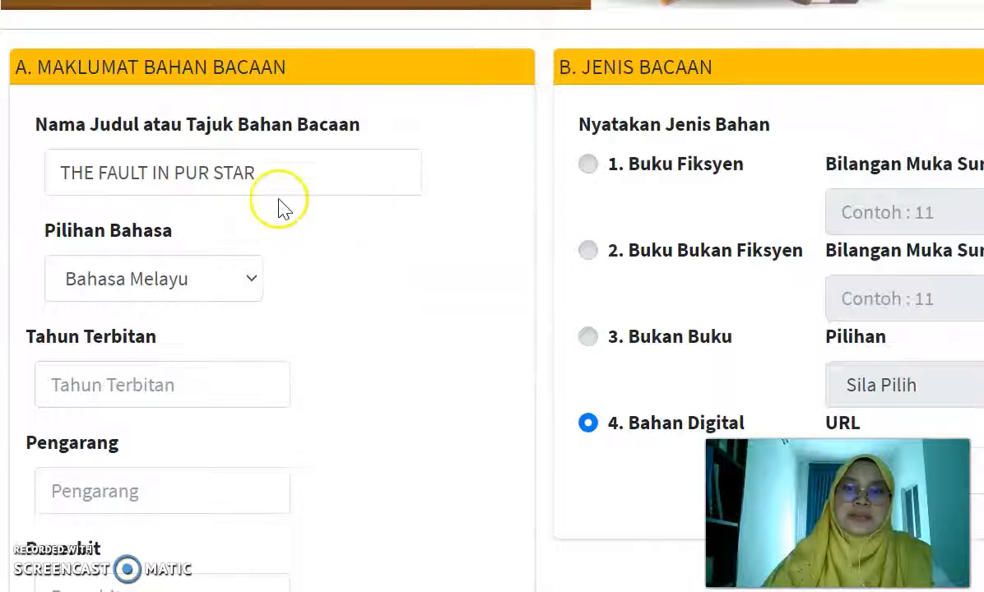
pyautogui.click(186, 174)
pyautogui.press('BackSpace')
pyautogui.write('O')
# Review the URL field for digital material, the enrichment activities, the save option and the section A details.
pyautogui.scroll(-2, 742, 387)
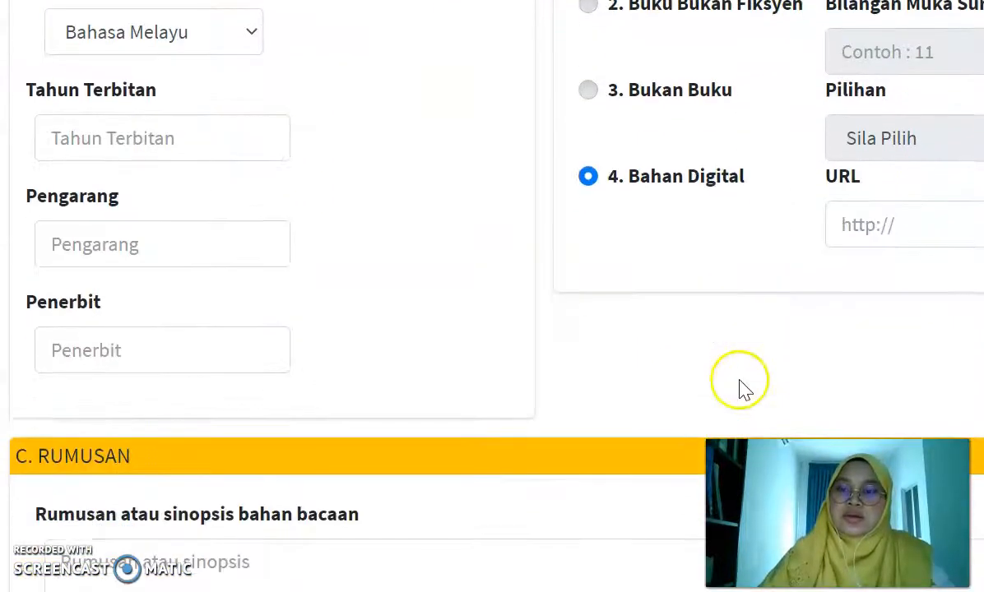
pyautogui.scroll(1, 707, 319)
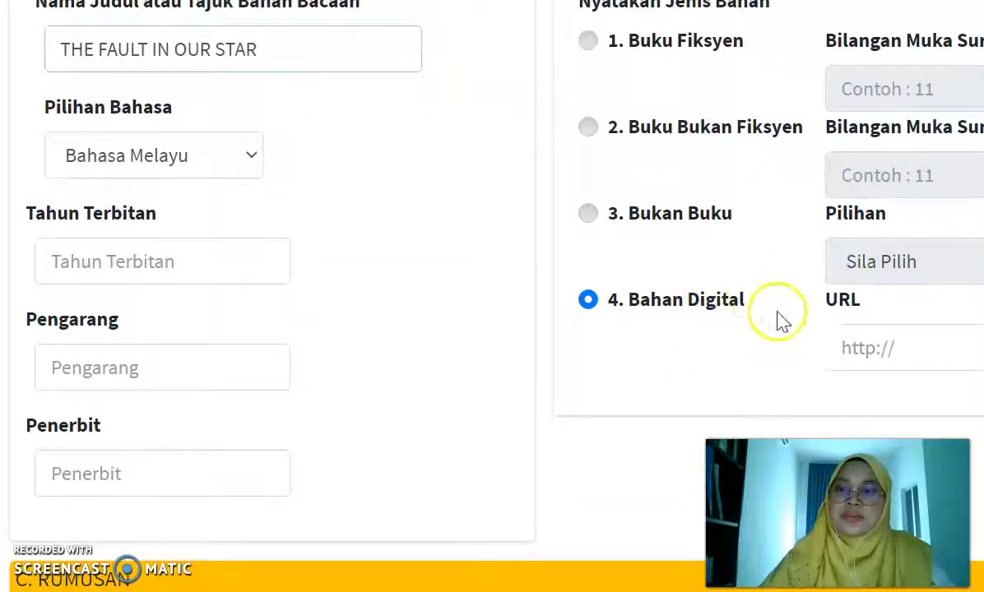
pyautogui.scroll(-1, 823, 309)
pyautogui.click(880, 229)
pyautogui.scroll(-3, 762, 379)
pyautogui.scroll(-3, 762, 378)
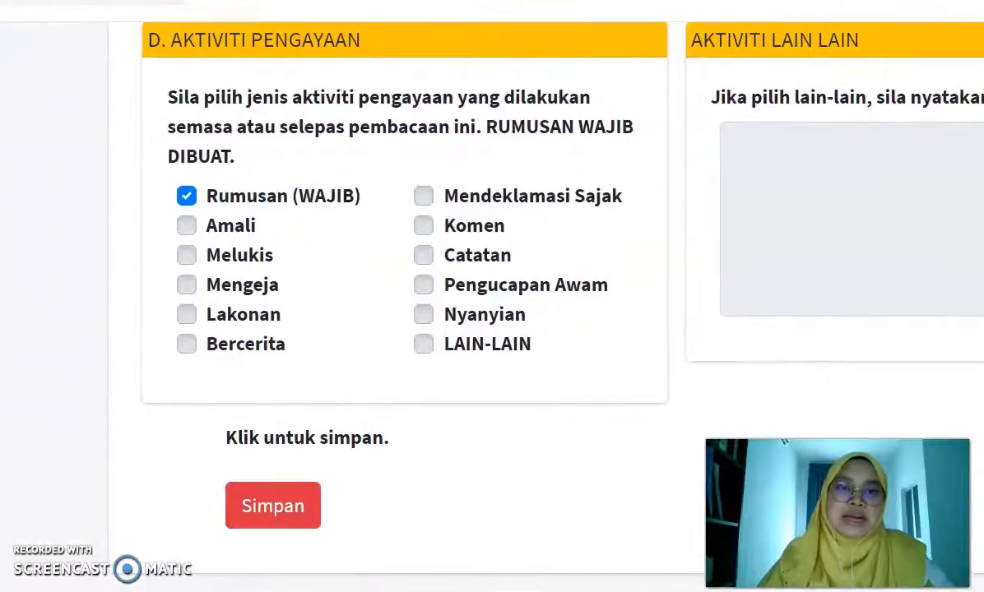
pyautogui.scroll(9, 618, 358)
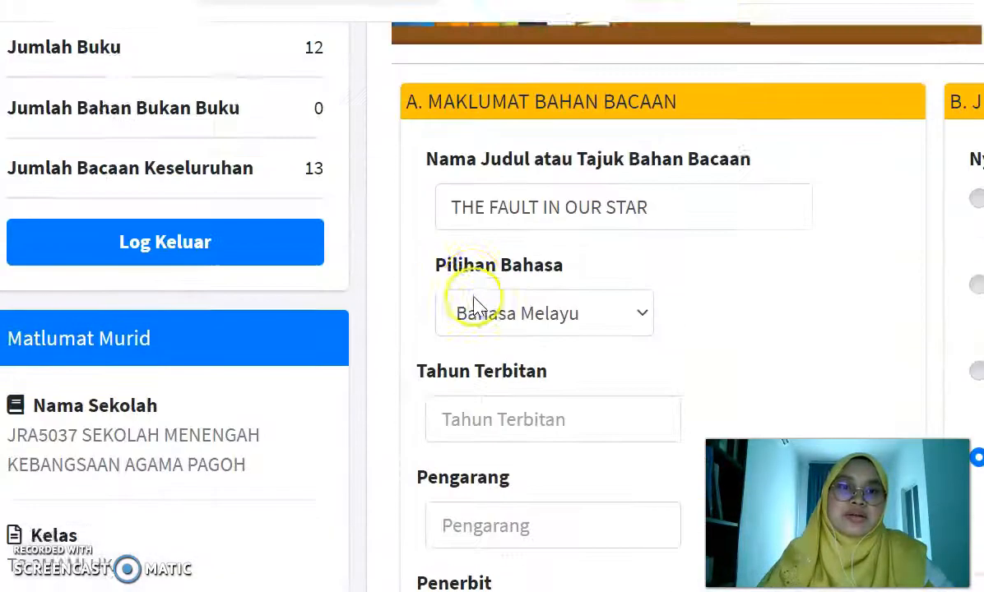
pyautogui.scroll(-1, 472, 308)
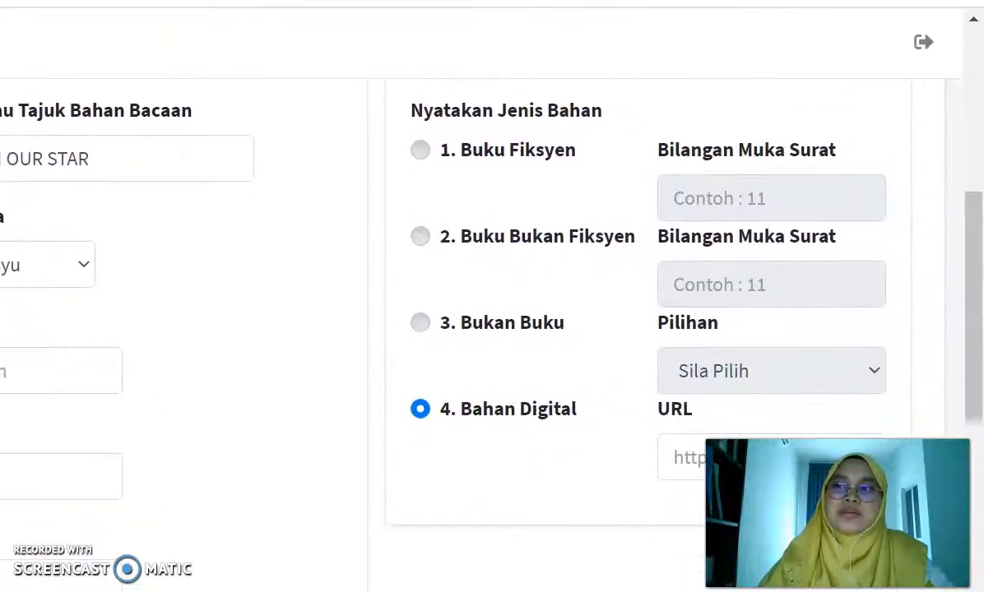
# Locate the log-out option on the student profile page and return to the reading record form.
pyautogui.scroll(5, 813, 381)
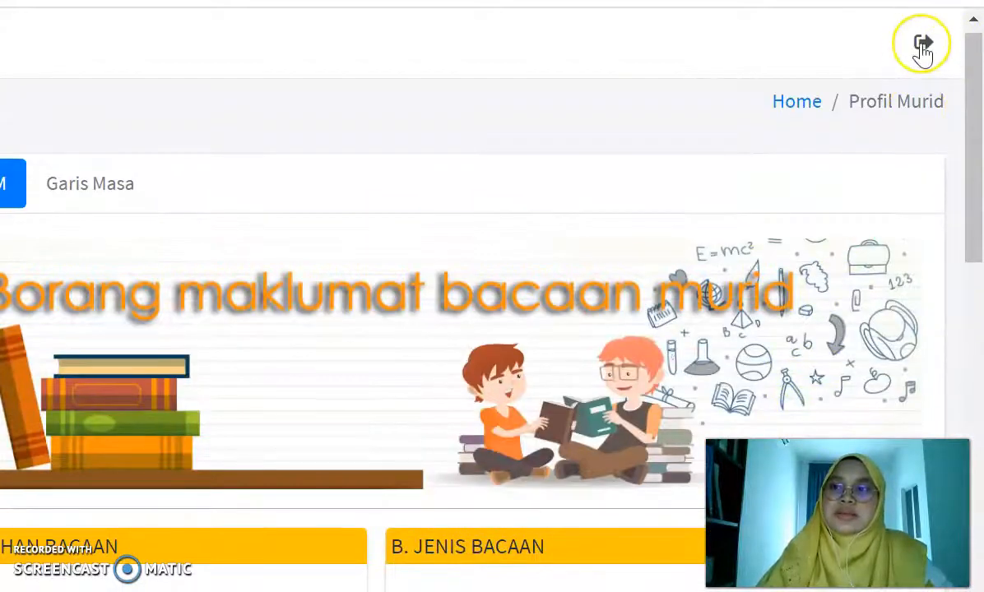
pyautogui.click(923, 47)
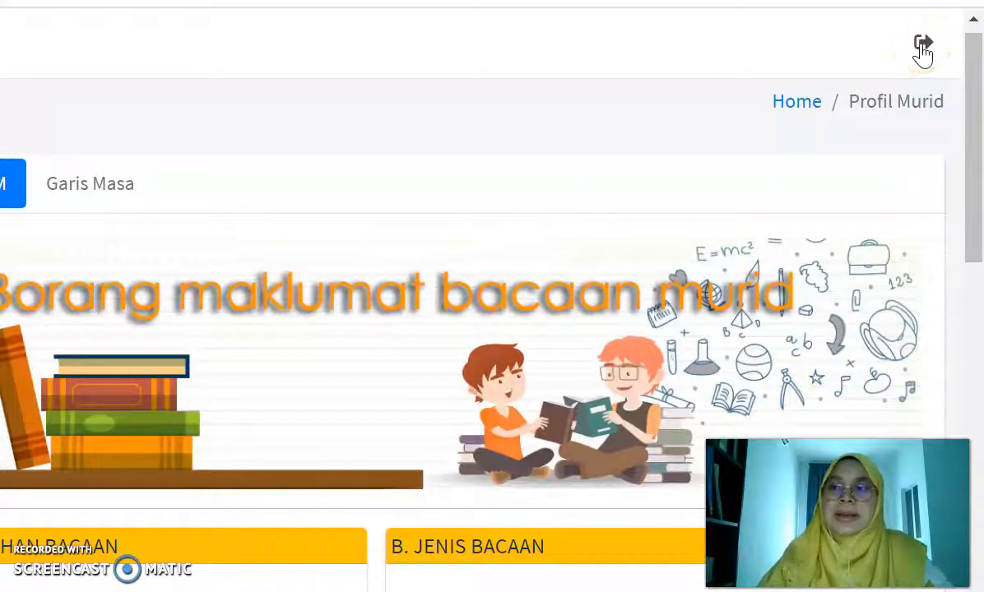
pyautogui.click(923, 48)
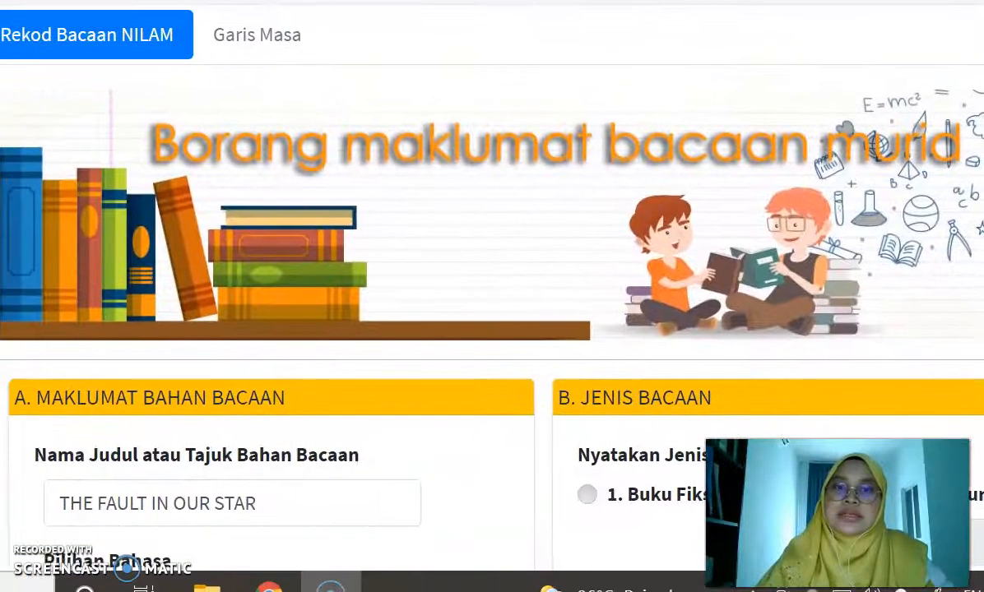
pyautogui.scroll(-2, 752, 367)
pyautogui.scroll(2, 754, 366)
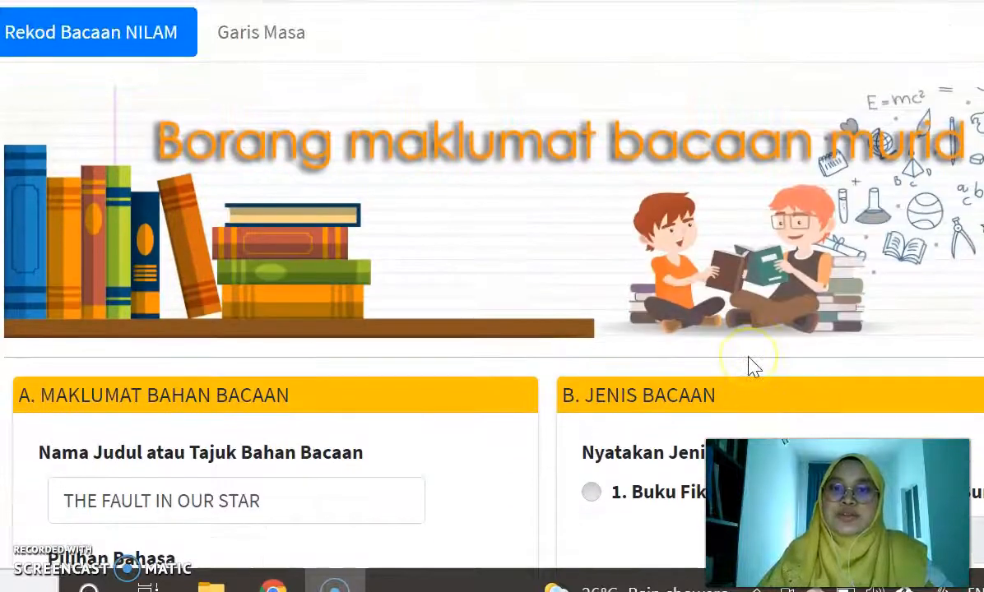